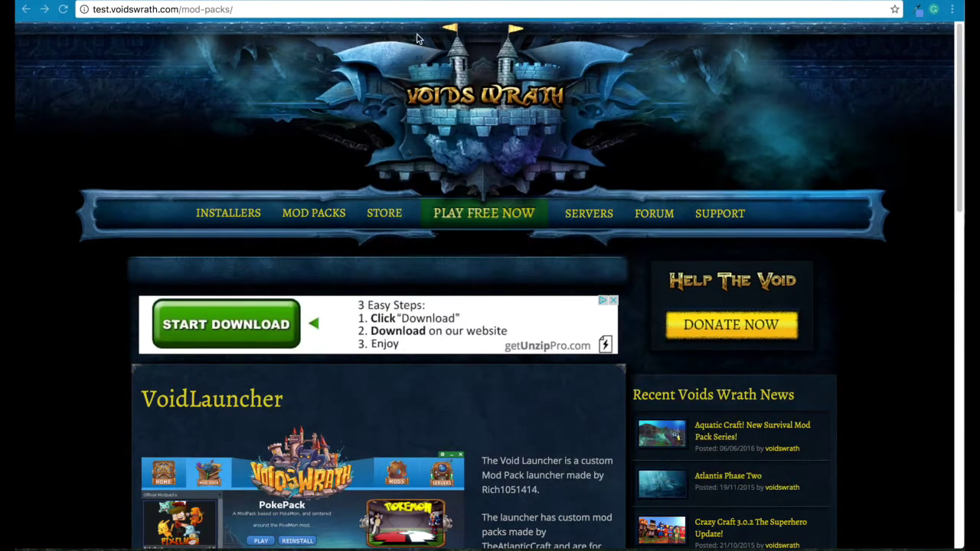
Go to test.voidswrath.com/voidlauncher, expand the Mac Java requirements and follow the JRE download link
left_click(261, 10)
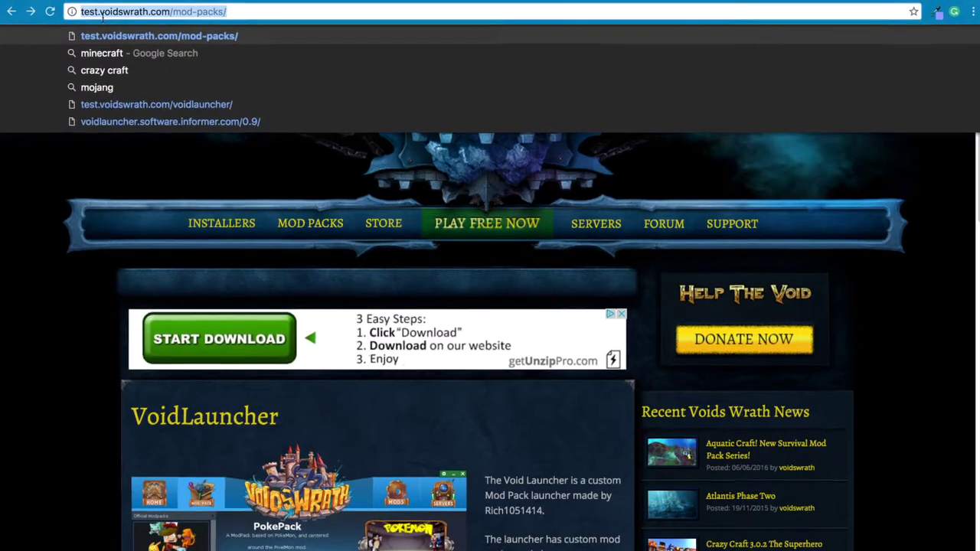
left_click(580, 126)
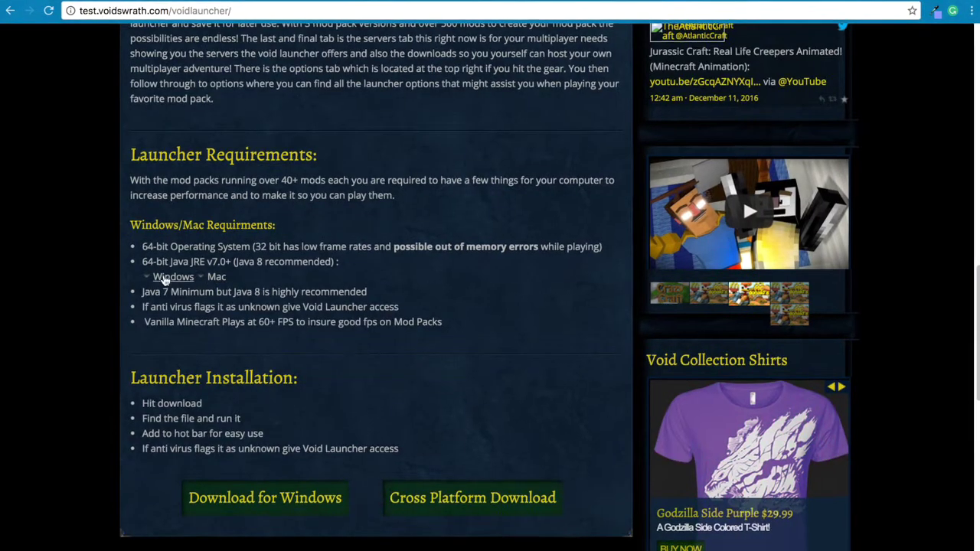
left_click(147, 276)
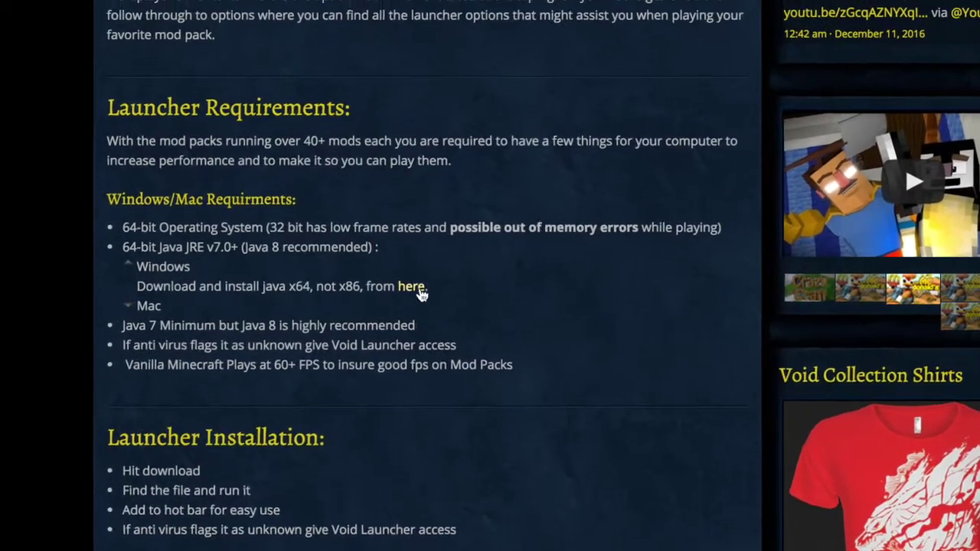
left_click(142, 264)
left_click(199, 264)
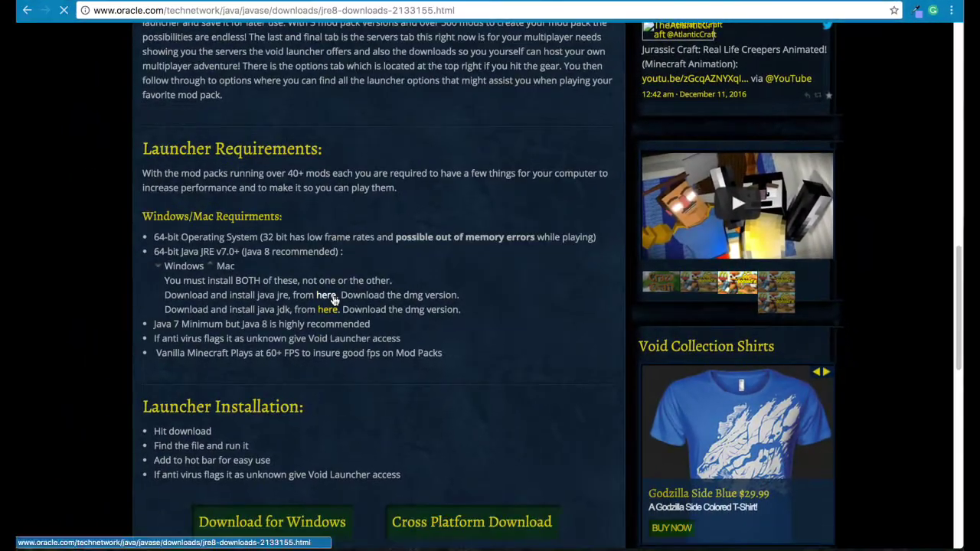
left_click(314, 318)
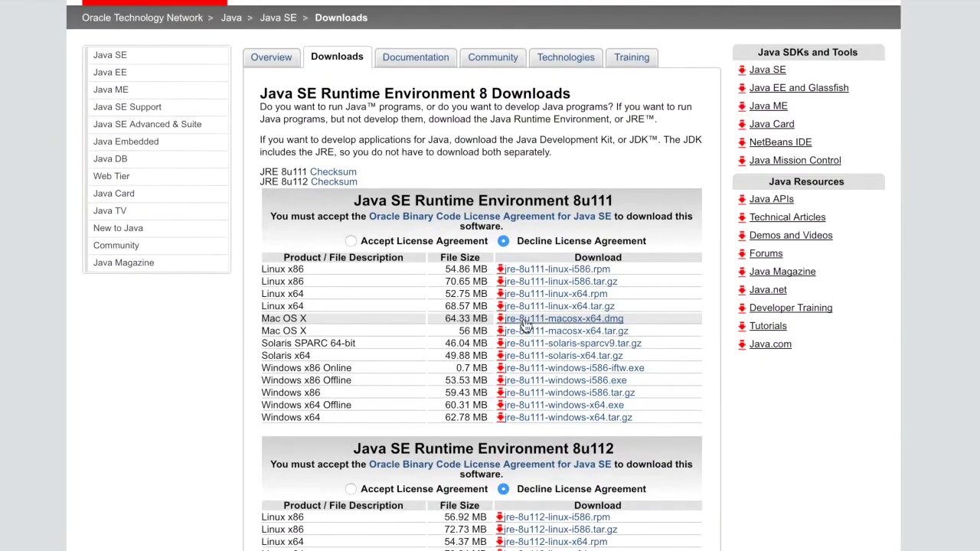
Accept Oracle's 8u111 license and download the Mac JRE and JDK 8u111 dmg files
left_click(350, 241)
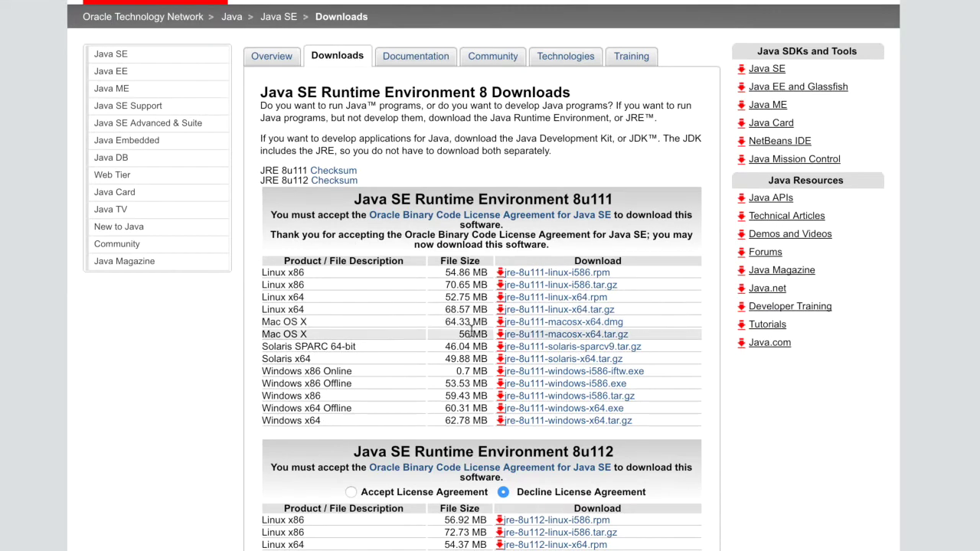
left_click(523, 322)
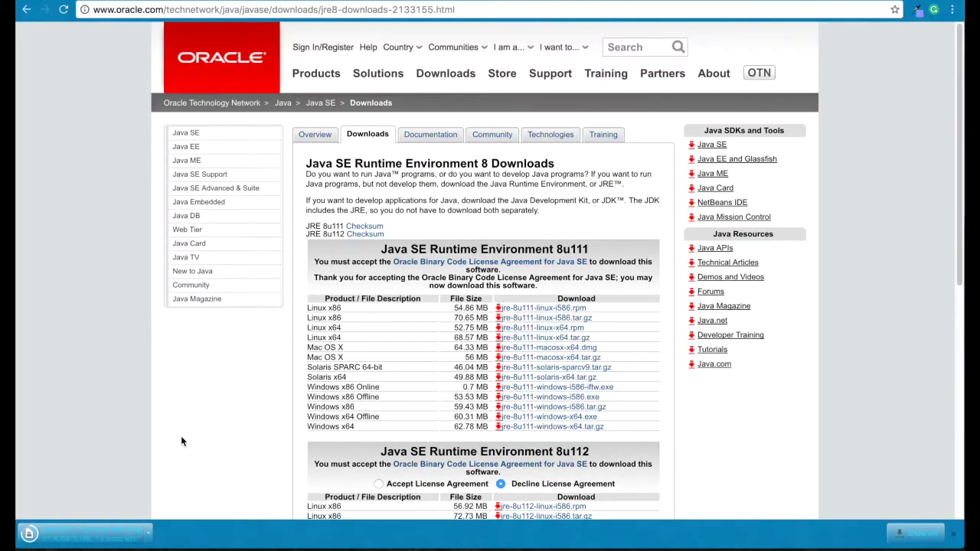
left_click(26, 9)
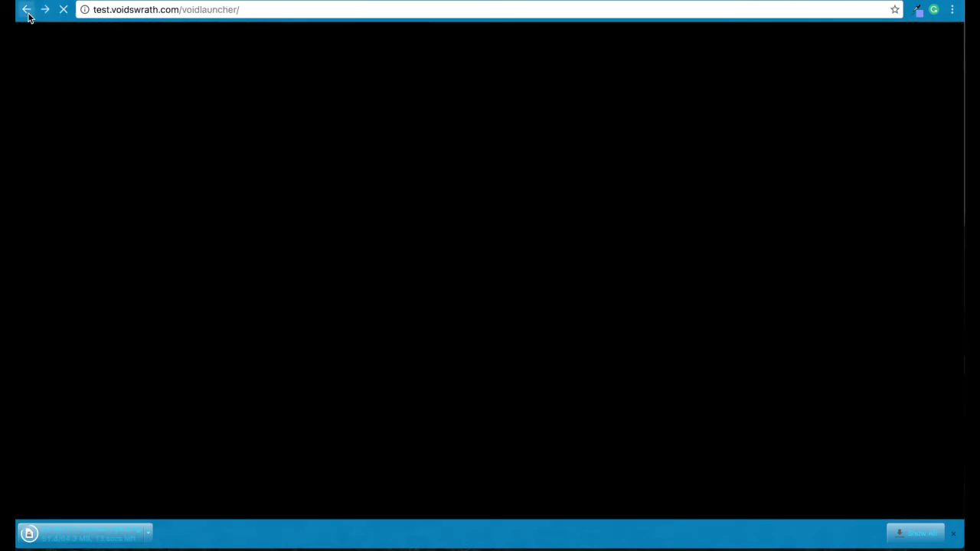
left_click(212, 268)
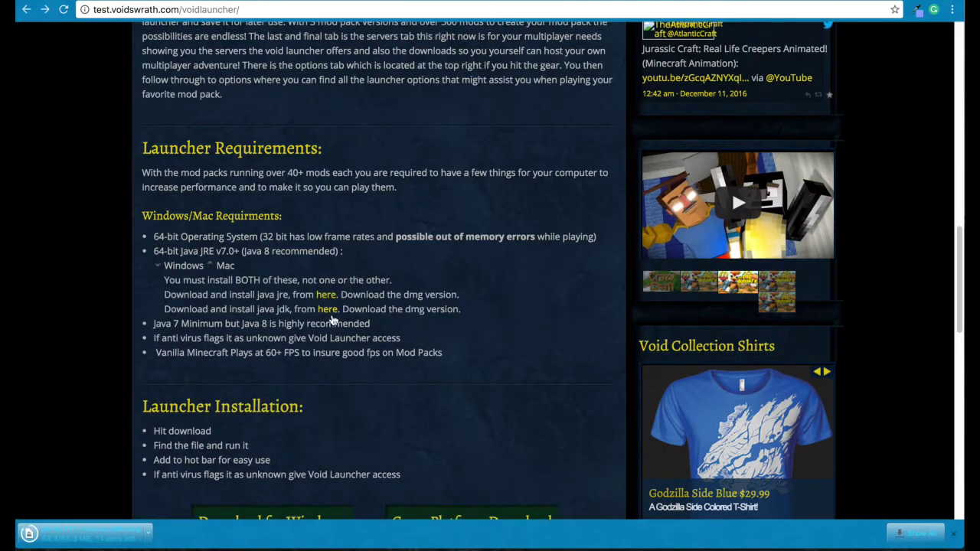
left_click(328, 309)
scroll(503, 326, "down", 2)
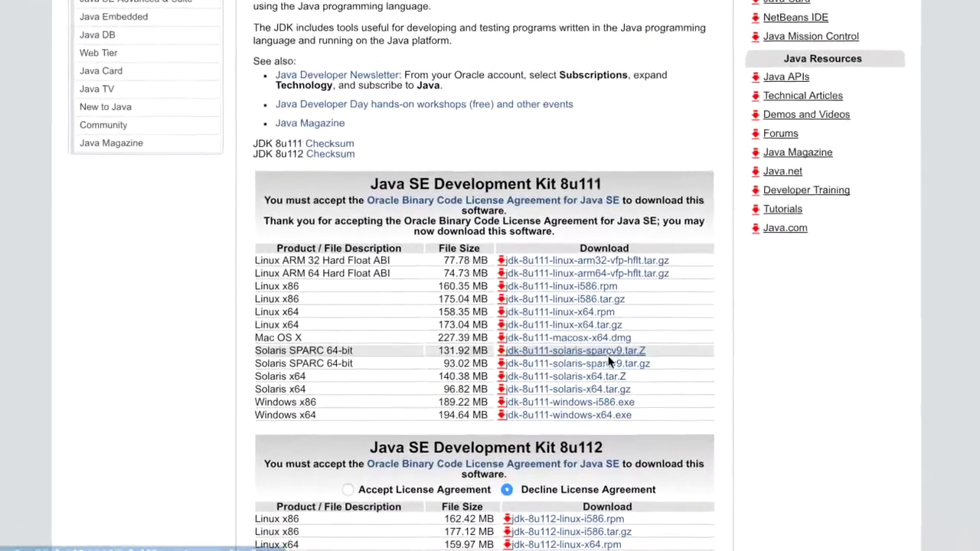
left_click(582, 338)
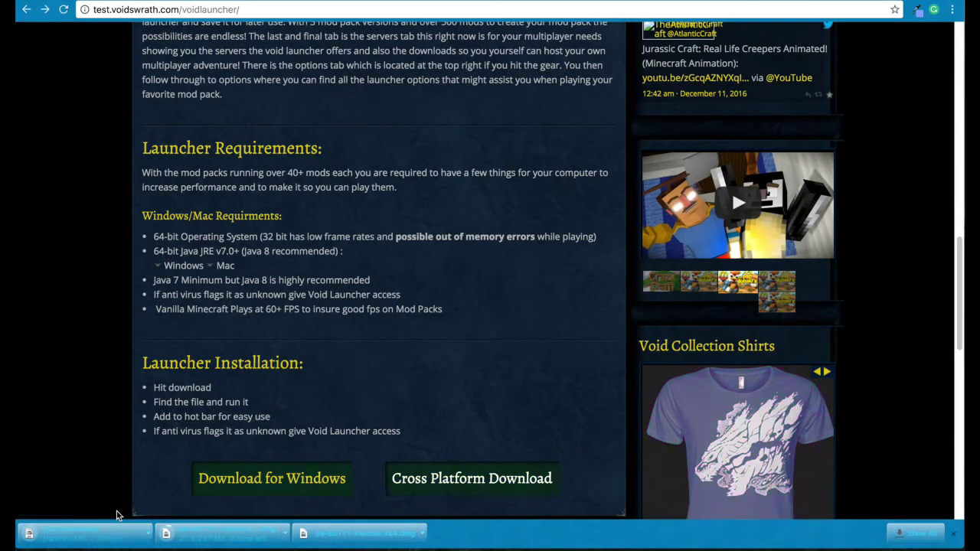
Open the downloaded Java dmg, allow it past Gatekeeper, and proceed with the Java 8 Update 111 installer
left_click(359, 536)
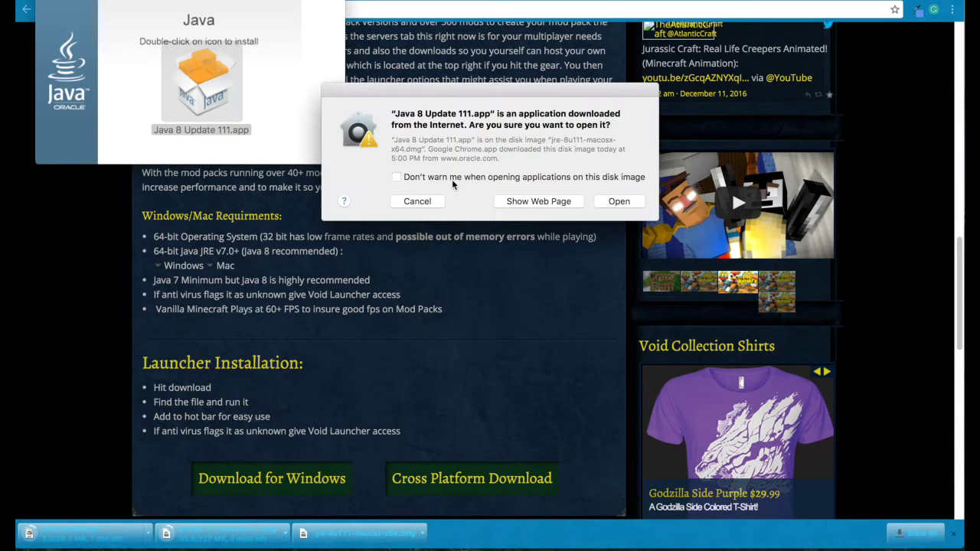
left_click(626, 202)
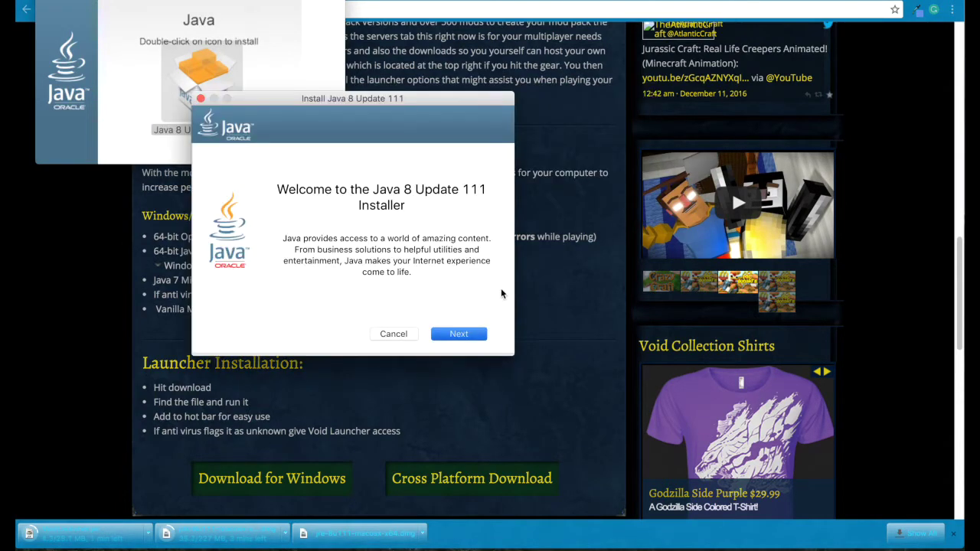
left_click(466, 334)
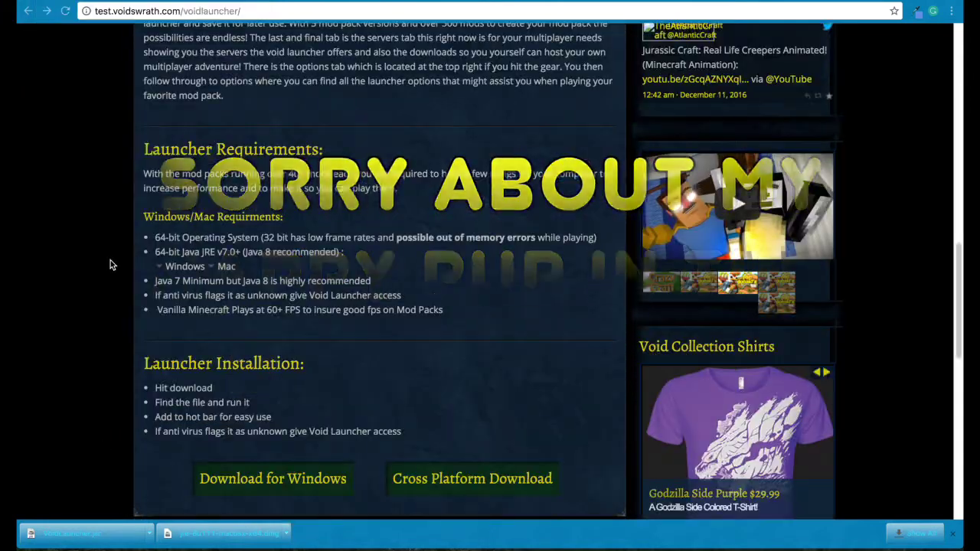
Scroll the Void Launcher page down to the Launcher Installation section
scroll(110, 264, "down", 1)
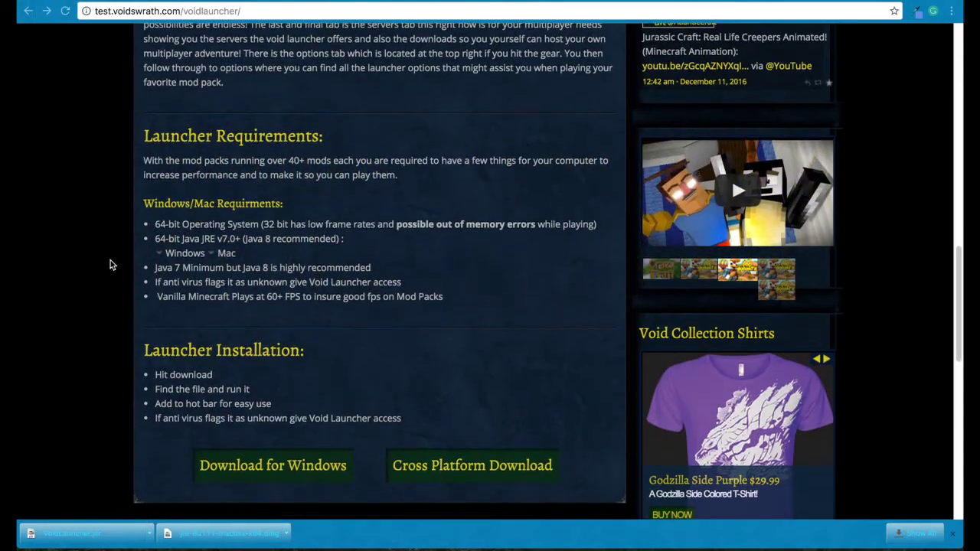
scroll(111, 261, "down", 1)
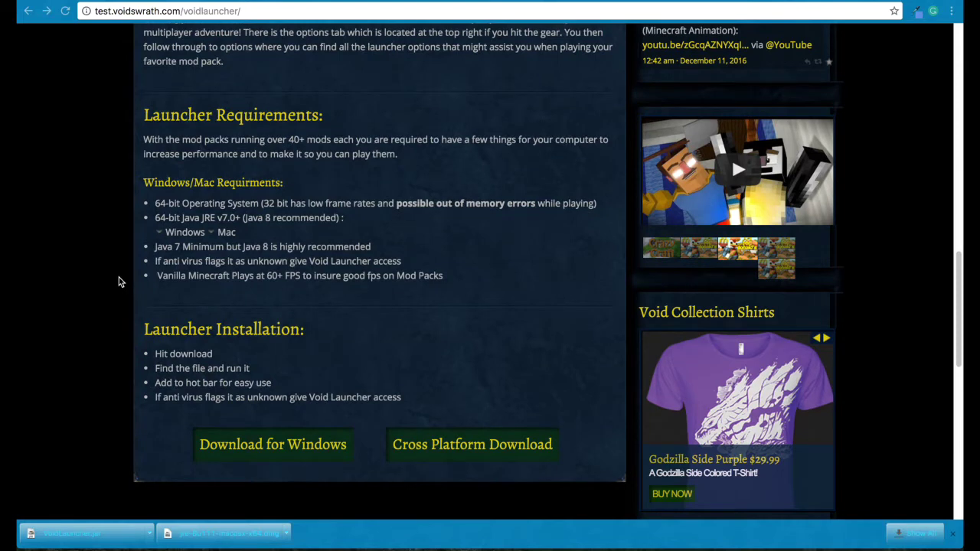
scroll(213, 245, "down", 1)
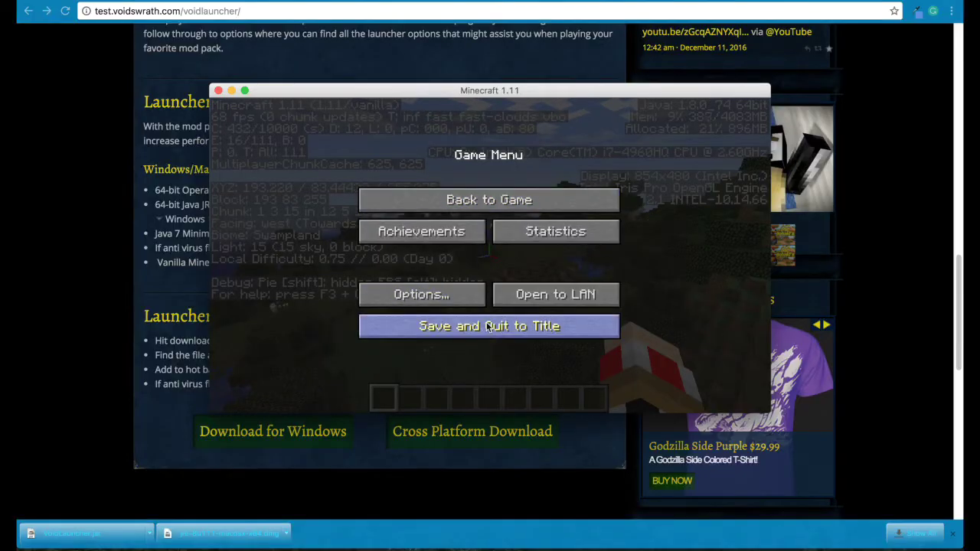
Save and quit the Minecraft world to the title screen, then quit Minecraft
left_click(489, 326)
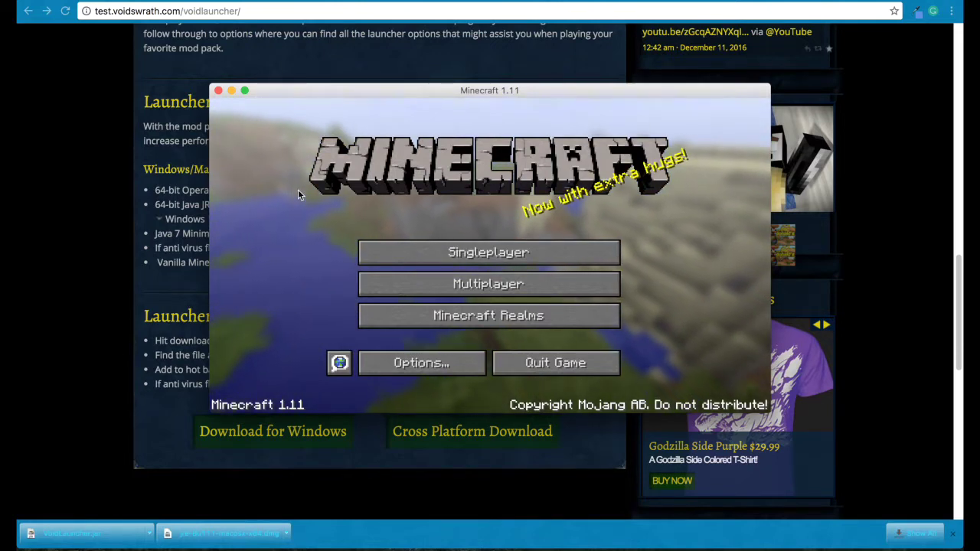
key("super+q")
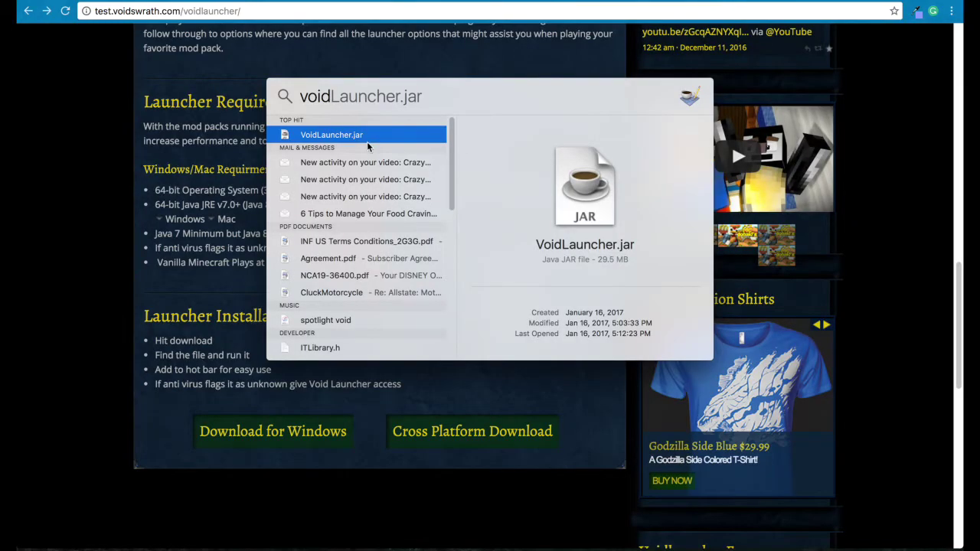
Launch VoidLauncher from Spotlight search and accept its available update
left_click(332, 132)
key("Return")
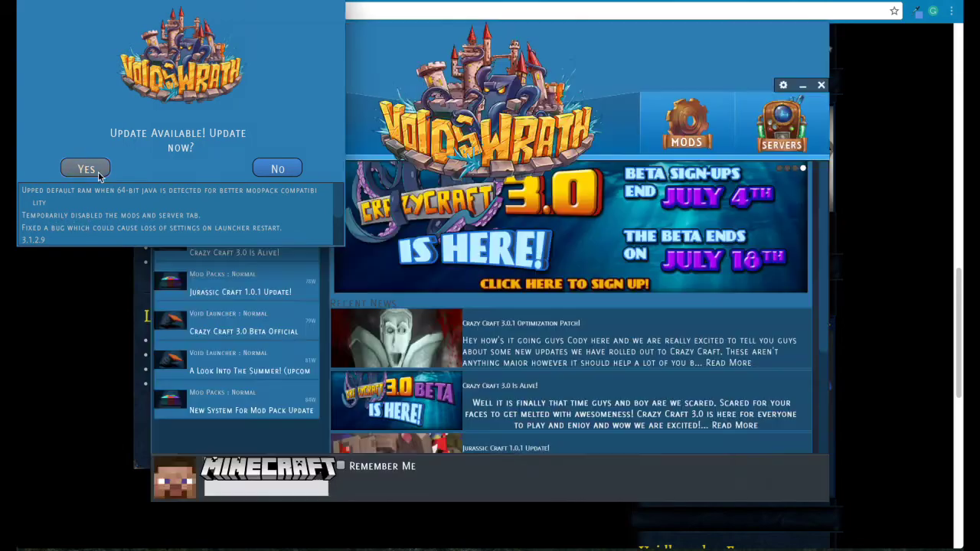
left_click(80, 169)
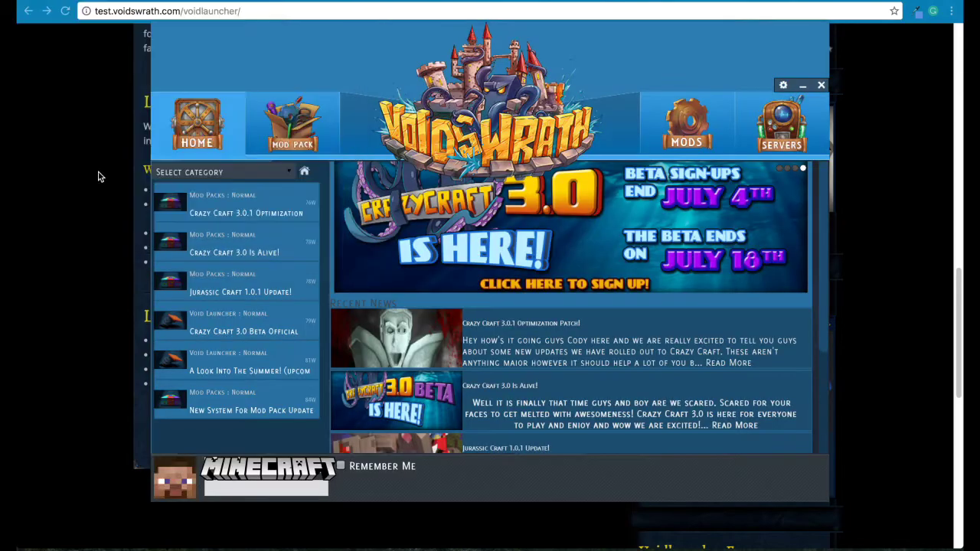
scroll(99, 177, "up", 1)
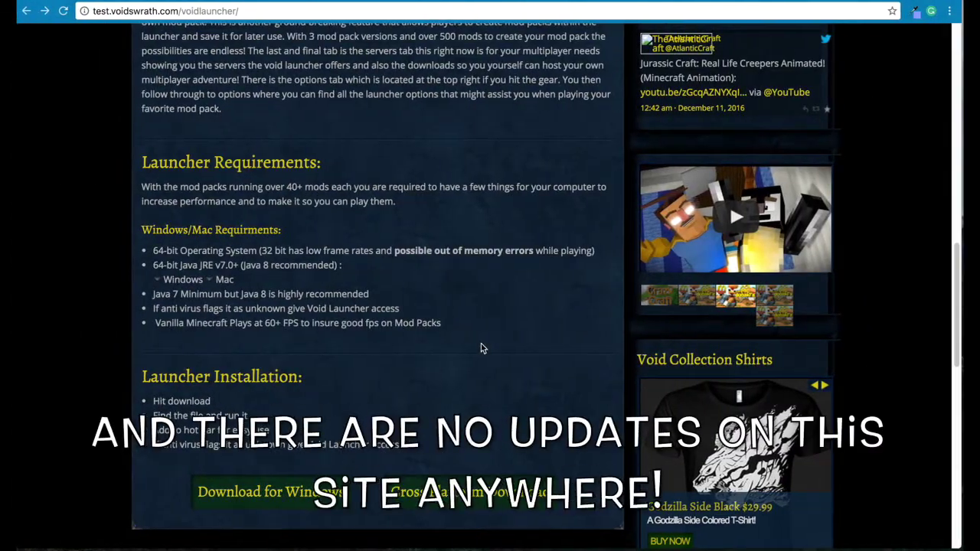
Download the cross-platform Void Launcher from the page and open a new blank browser tab
scroll(437, 318, "up", 10)
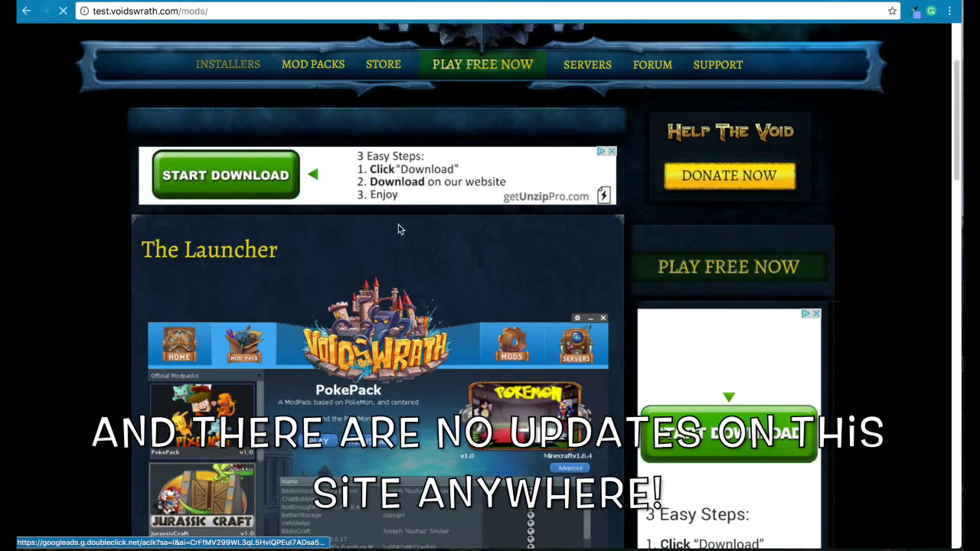
scroll(428, 291, "down", 10)
left_click(463, 448)
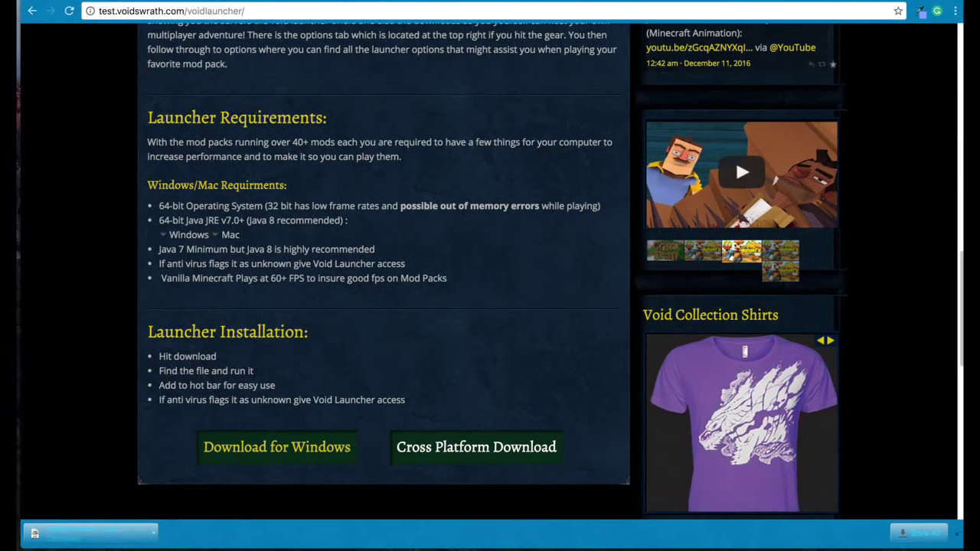
key("super+t")
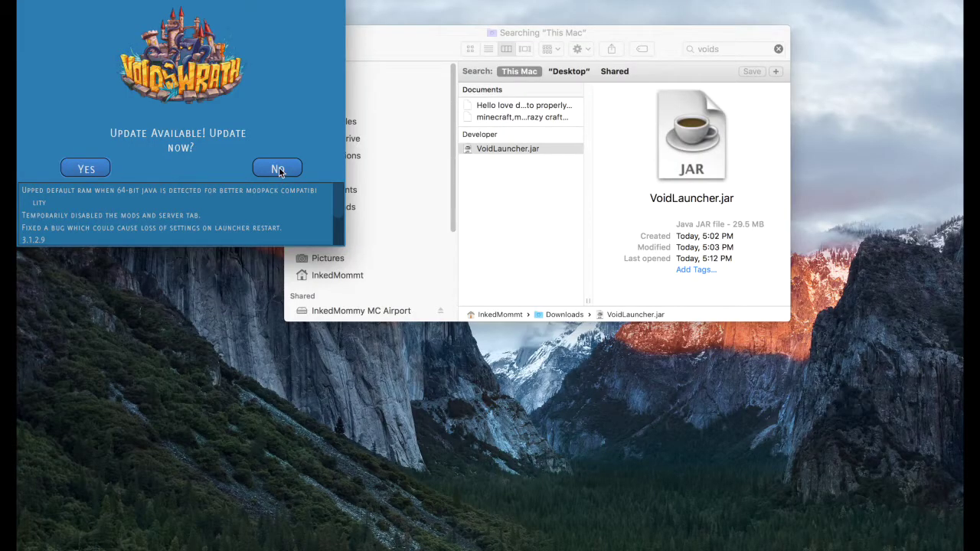
Decline the 3.1.2.9 launcher update and scroll through the Home tab's Recent News
left_click(278, 169)
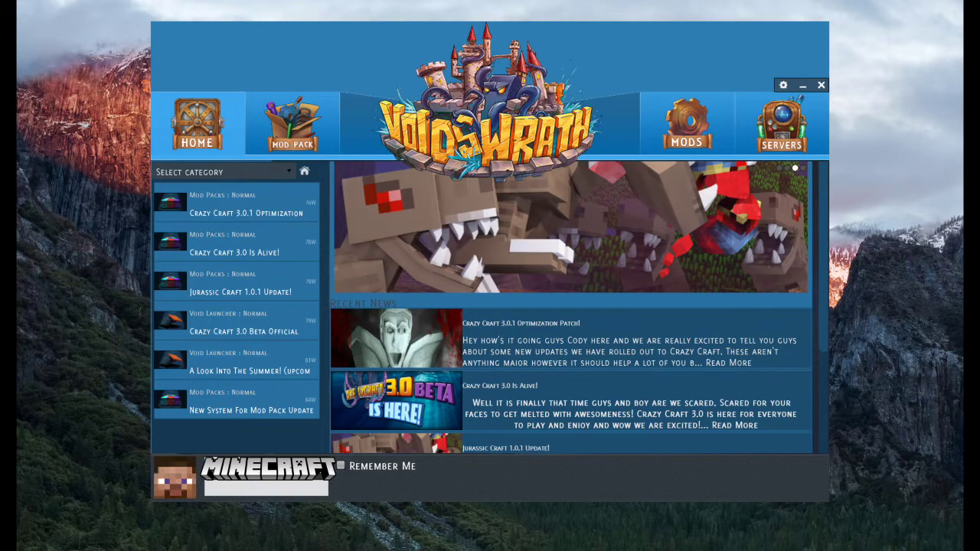
scroll(466, 388, "down", 6)
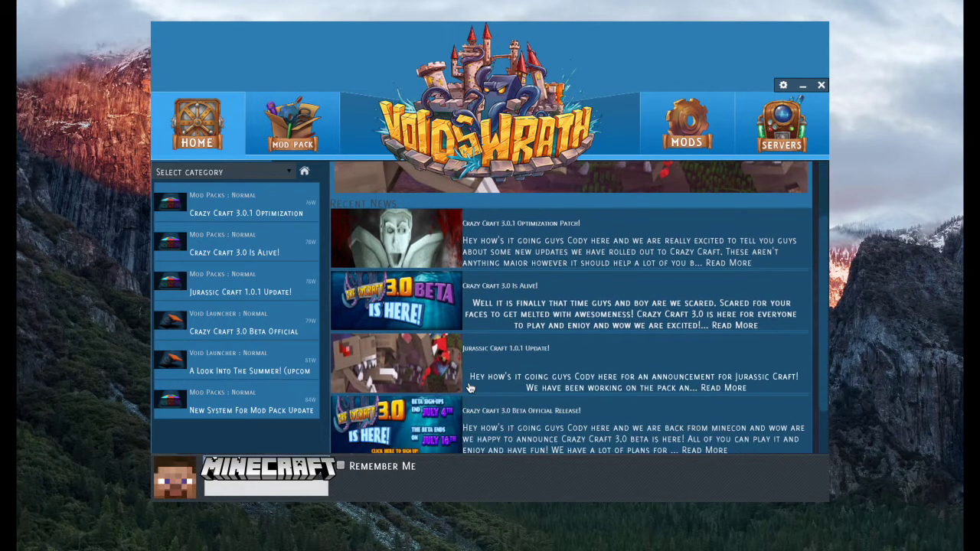
scroll(470, 389, "up", 6)
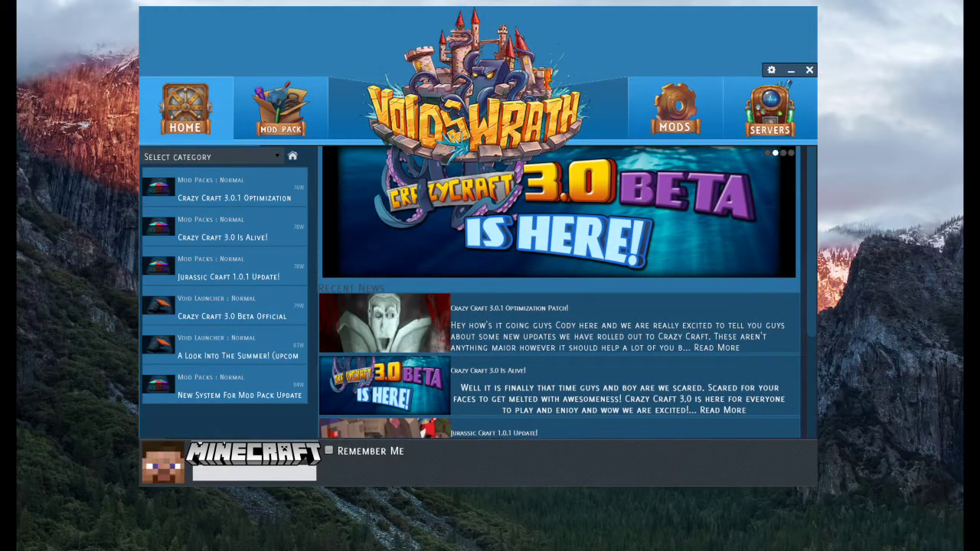
mouse_move(350, 545)
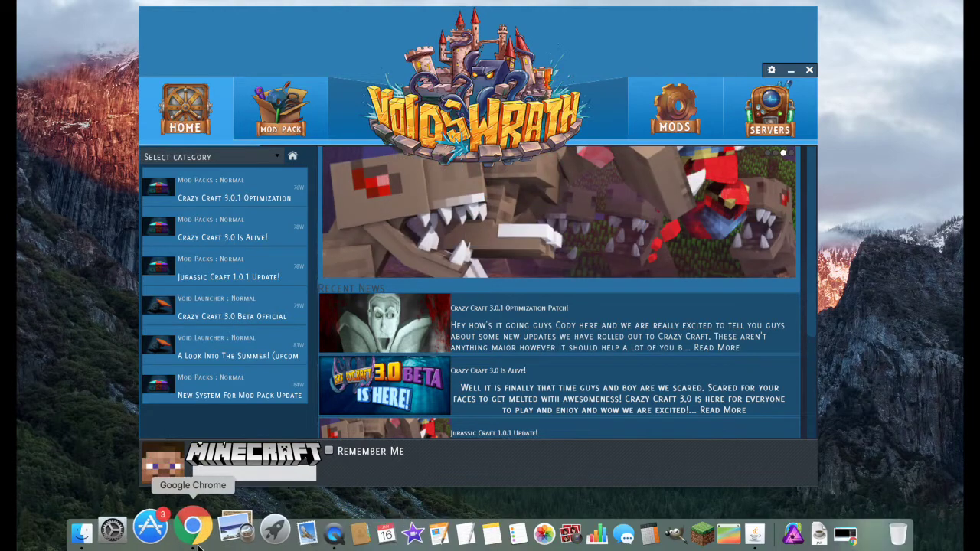
Log in to the Minecraft account at minecraft.net, then enter the account password in Void Launcher
left_click(160, 533)
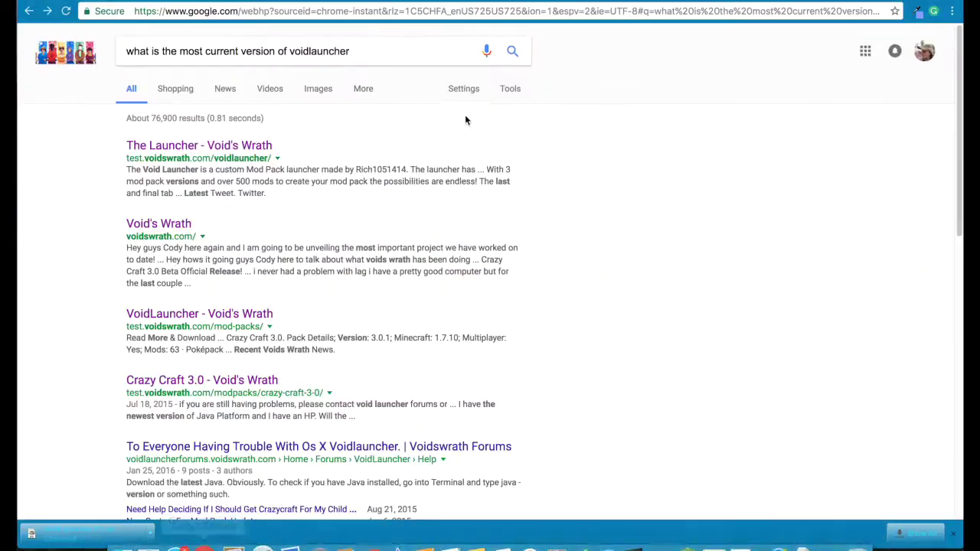
left_click(368, 11)
left_click(366, 12)
type("minecraft.net")
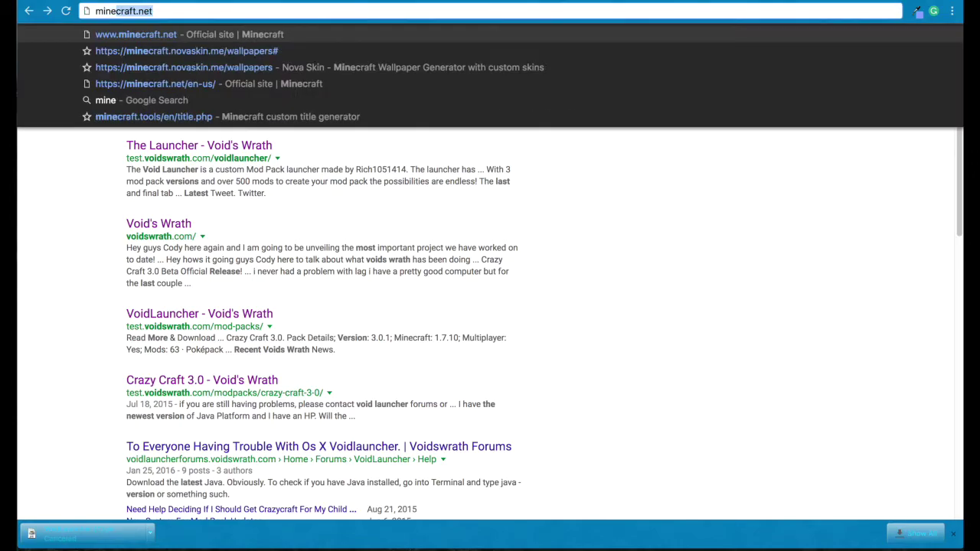
key("Return")
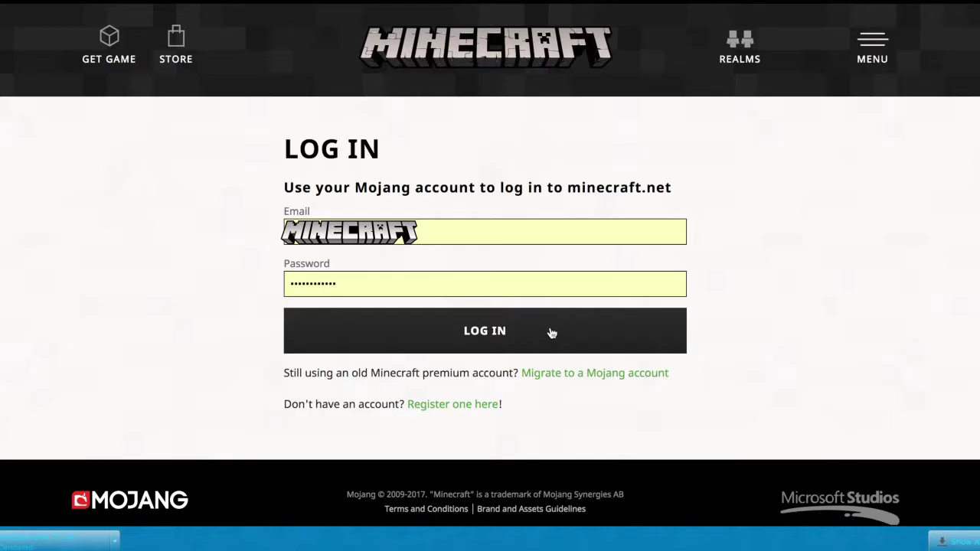
left_click(550, 332)
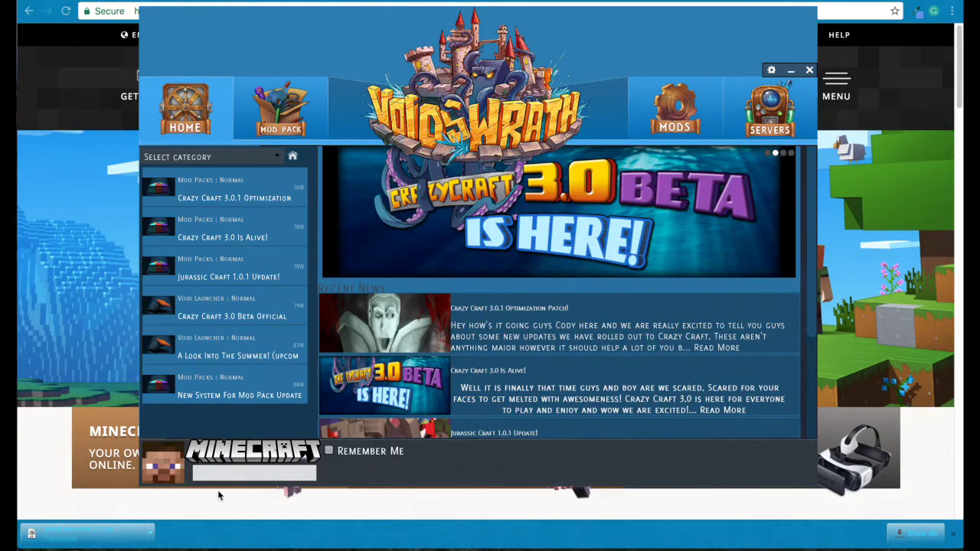
left_click(232, 470)
type("************")
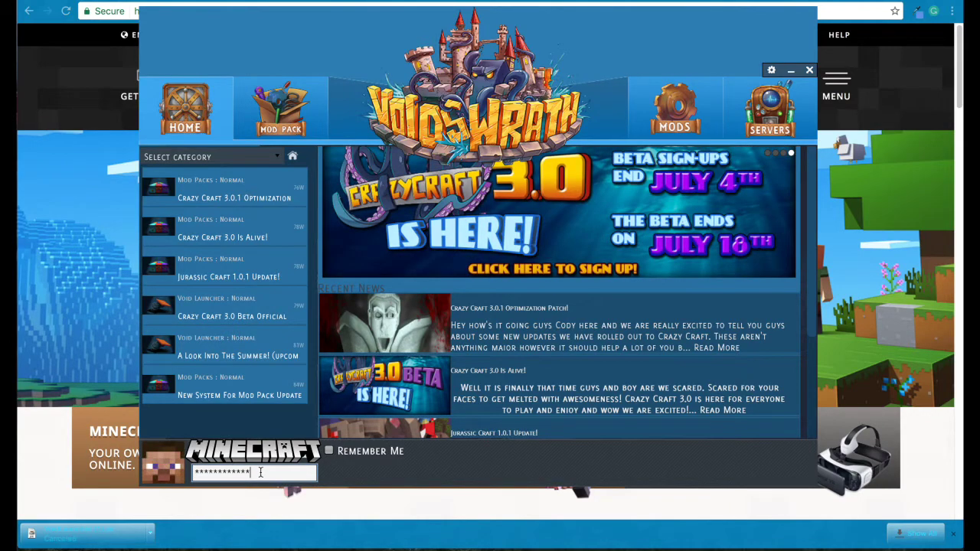
Enable Remember Me, select CrazyCraft 3 on the Mod Pack tab and press PLAY
left_click(328, 451)
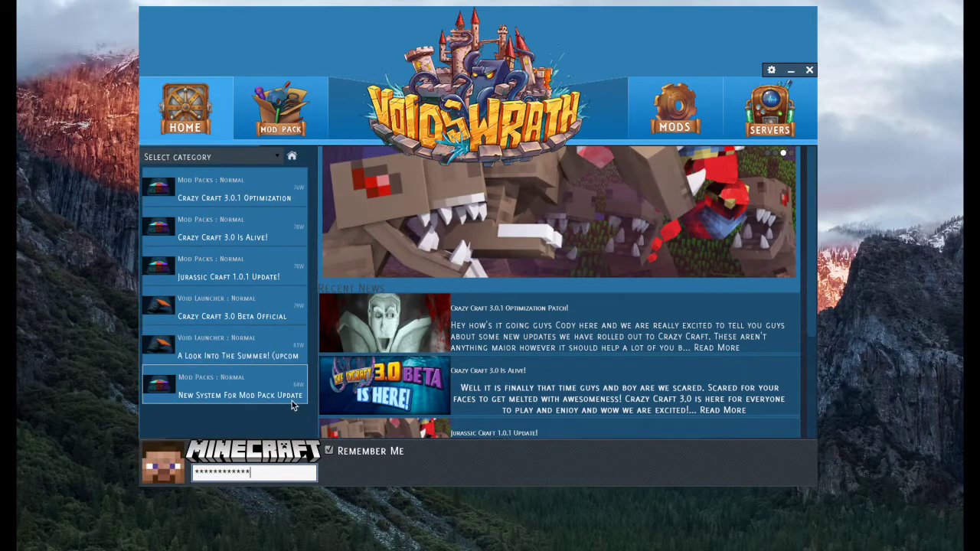
left_click(281, 107)
scroll(269, 291, "down", 1)
scroll(270, 292, "down", 5)
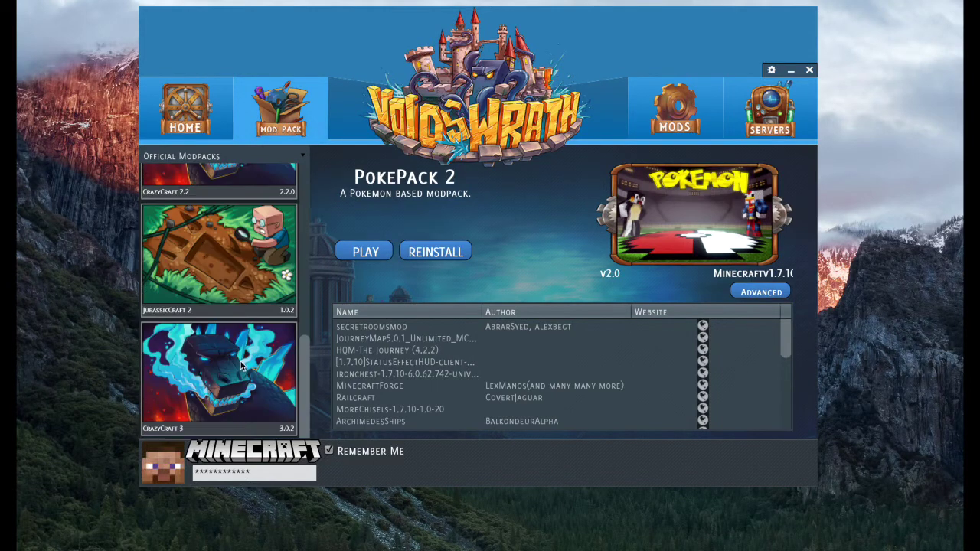
left_click(242, 365)
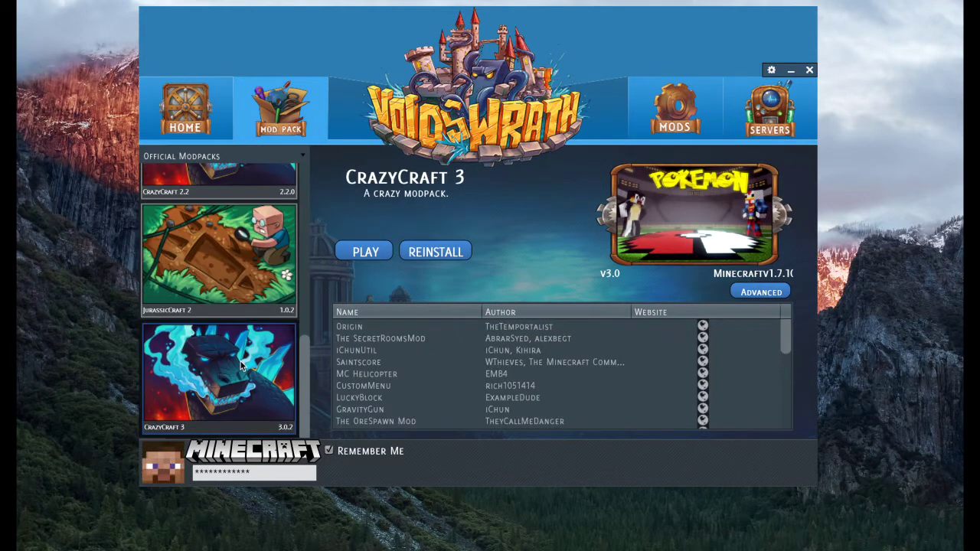
left_click(365, 253)
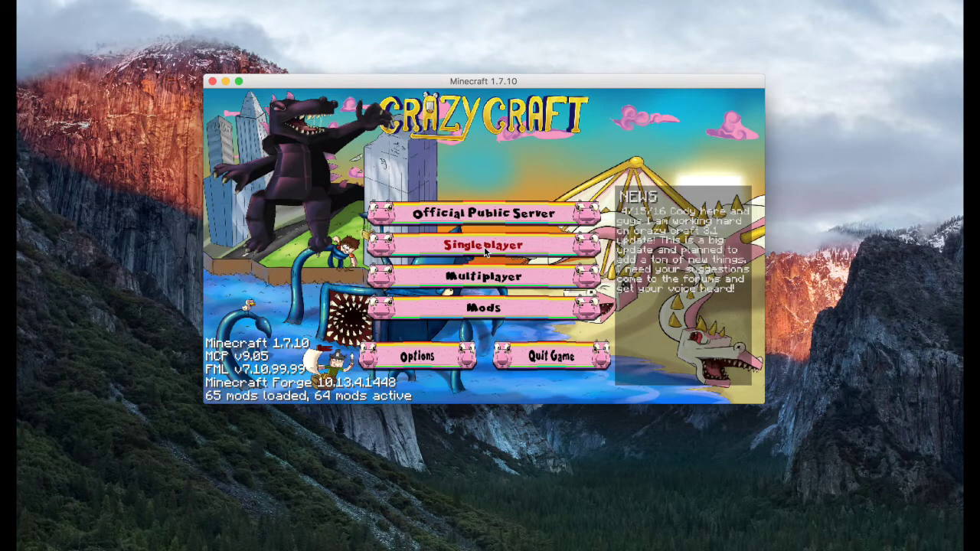
Start the chosen CrazyCraft singleplayer world and switch Minecraft to full screen with F11
left_click(484, 245)
left_click(444, 379)
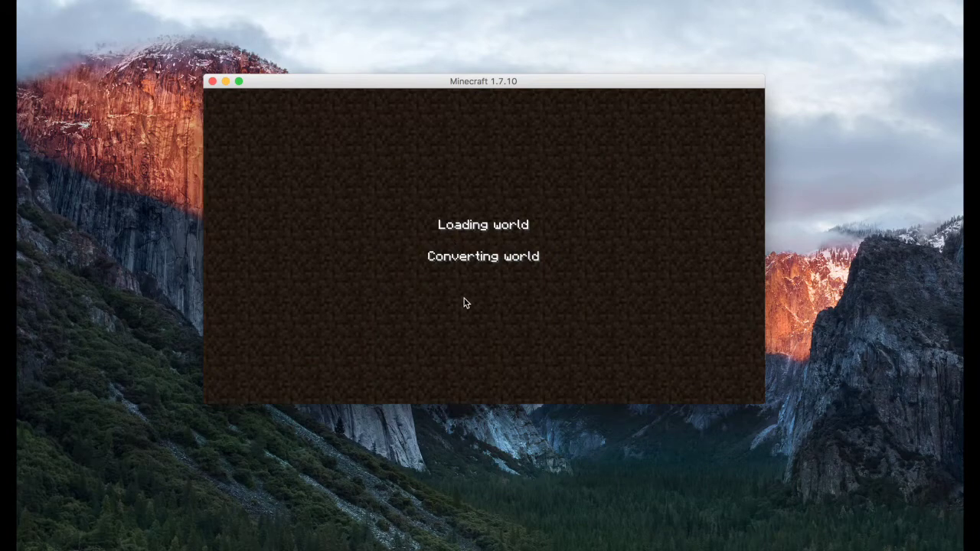
key("F11")
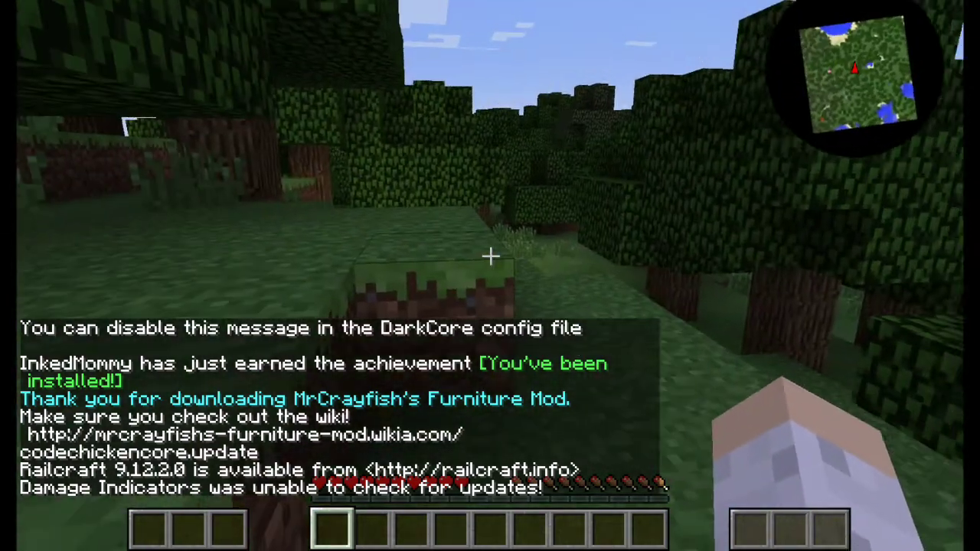
Walk toward the trees, show the F3 debug overlay, then pause and open Mod Update Detector
key("w")
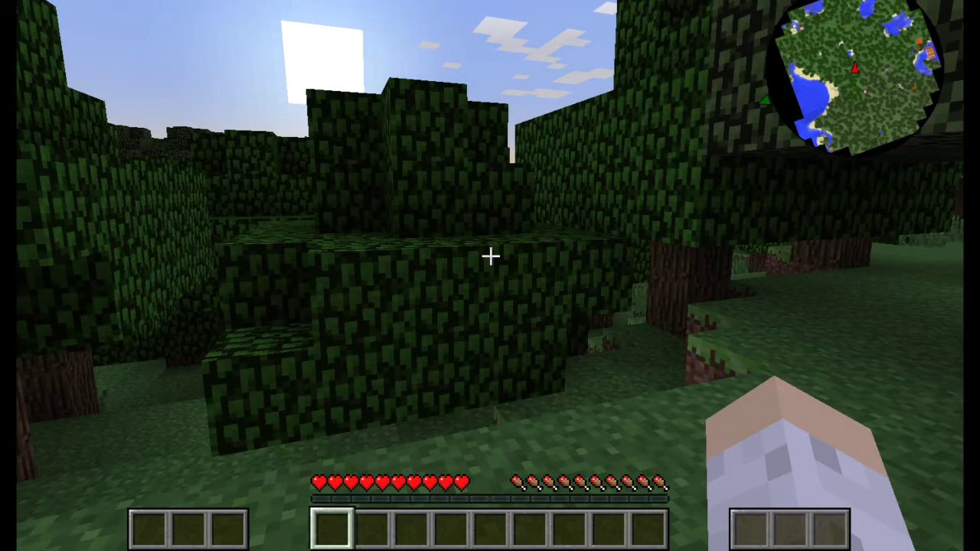
key("F3")
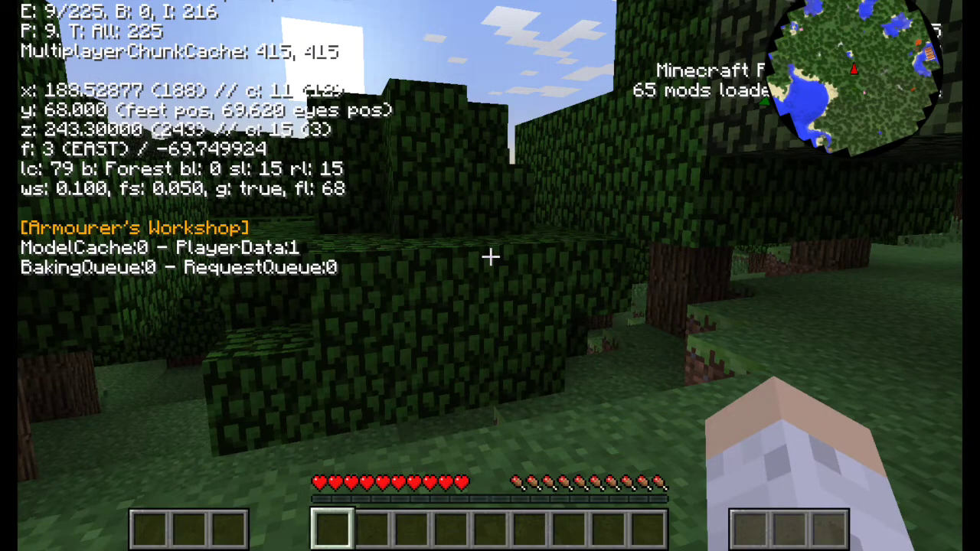
key("Escape")
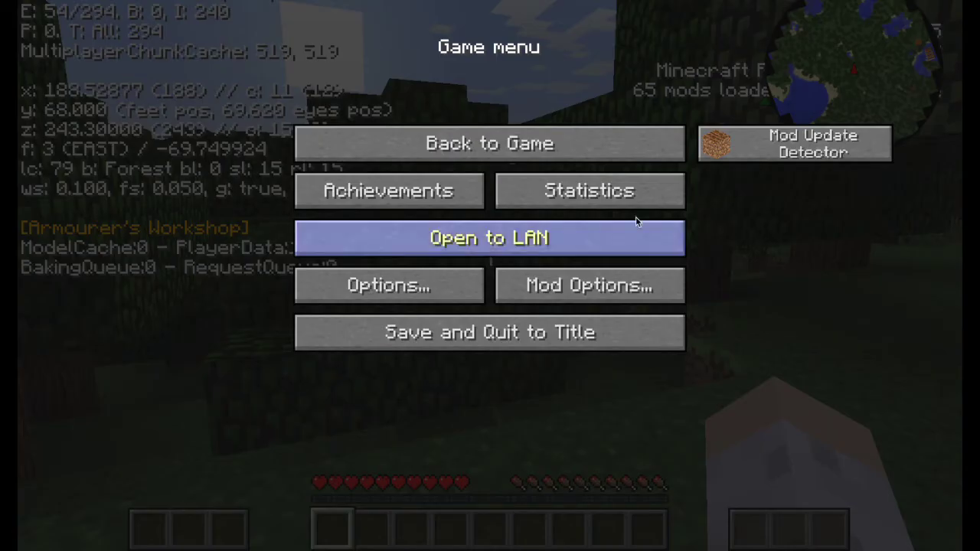
left_click(796, 145)
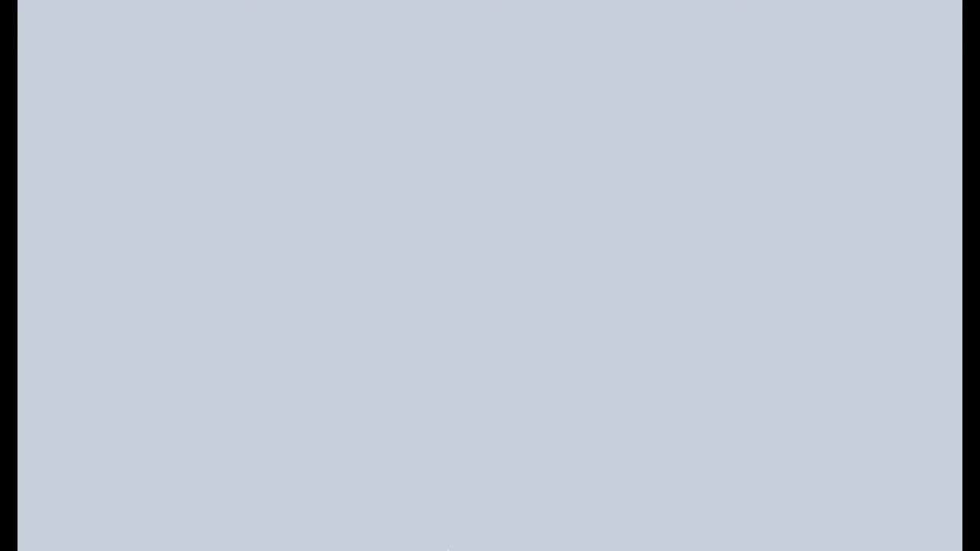
Close Minecraft from the mod update screen to return to Void Launcher's home screen
mouse_move(274, 535)
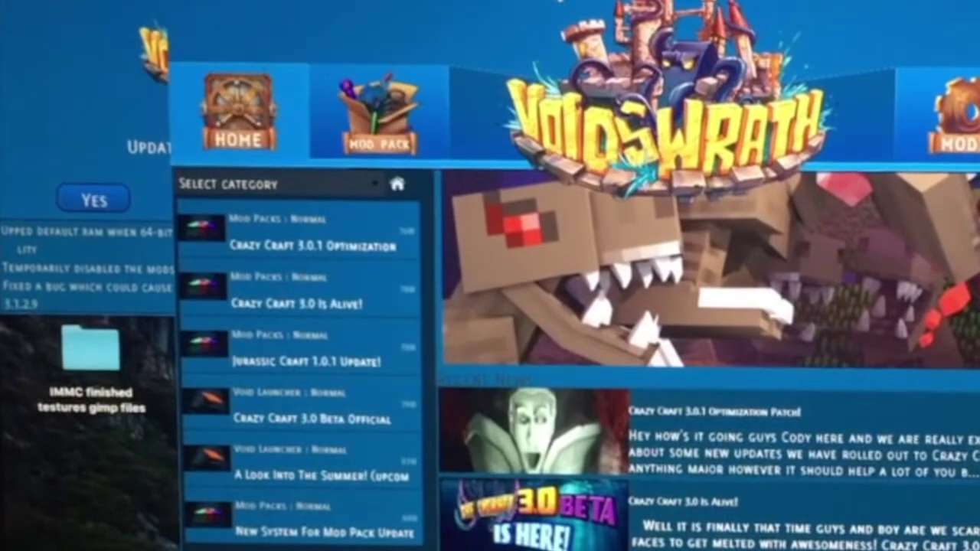
Accept the launcher update and quit the still-running Java app
left_click(217, 109)
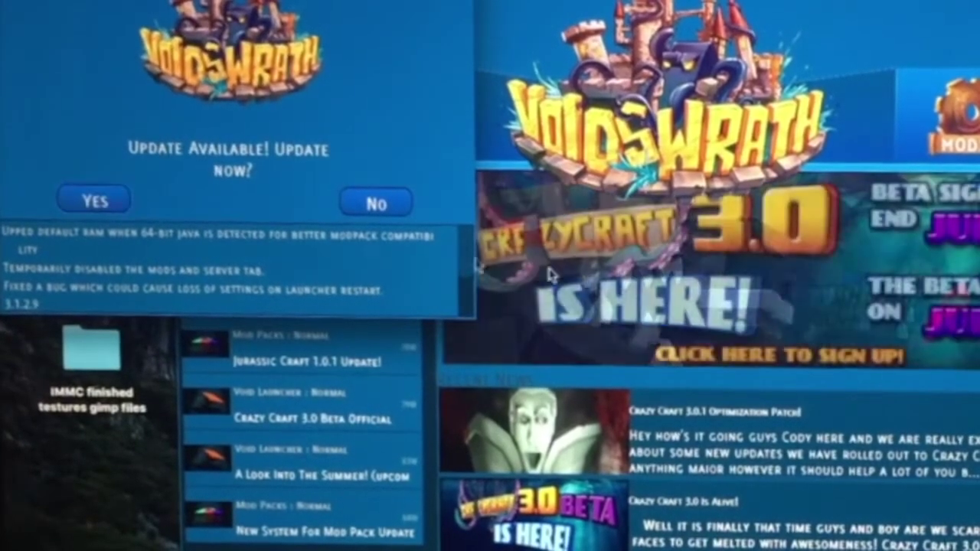
left_click(94, 199)
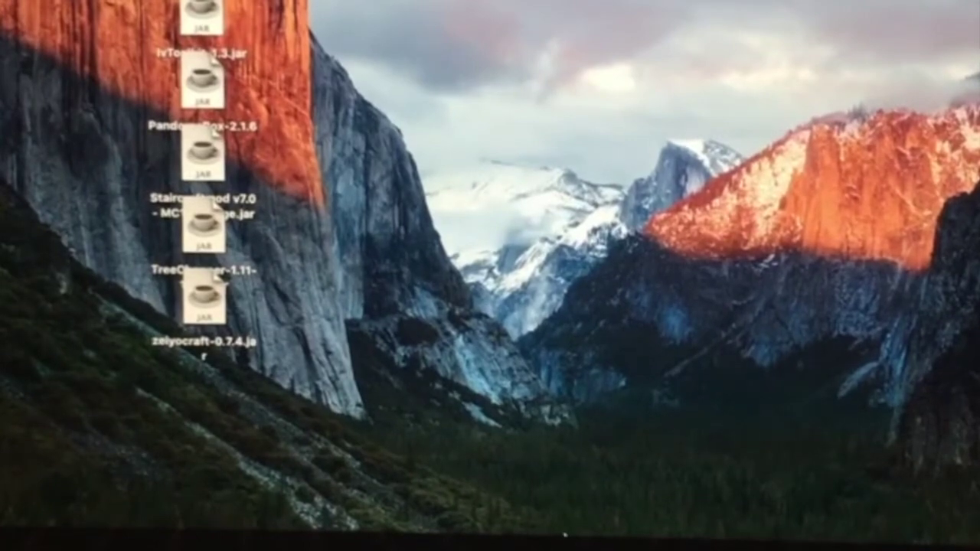
mouse_move(828, 540)
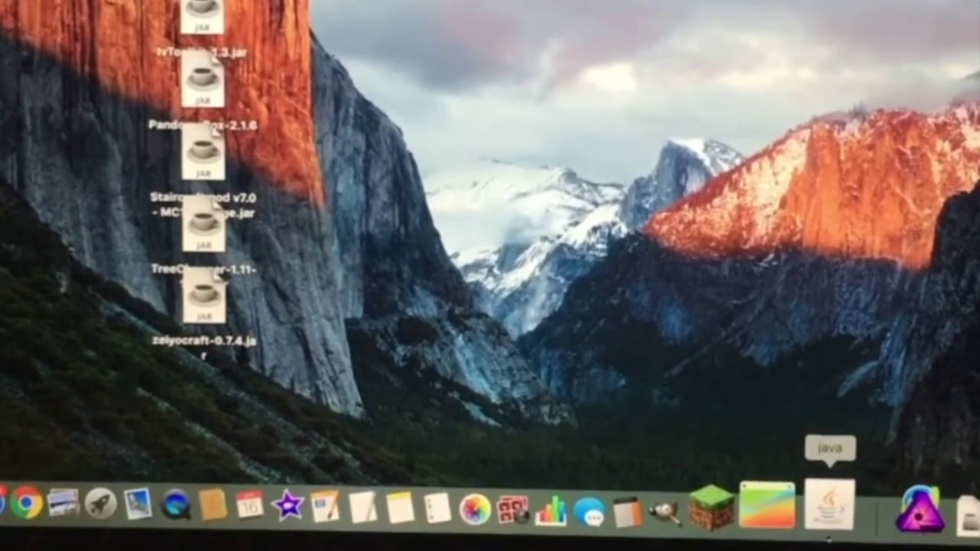
right_click(828, 539)
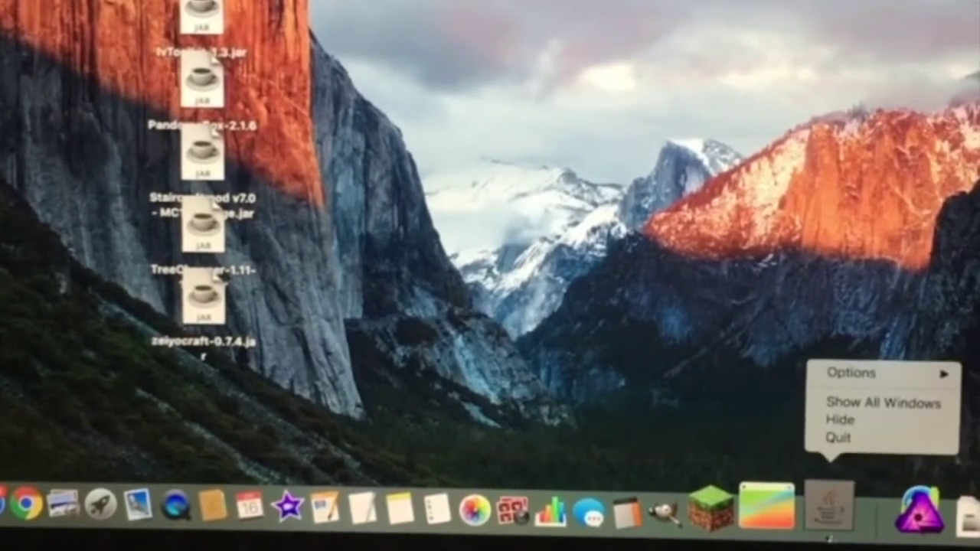
left_click(838, 436)
Open the MOD PACK list and scroll down to CrazyCraft 3 to launch it
mouse_move(779, 539)
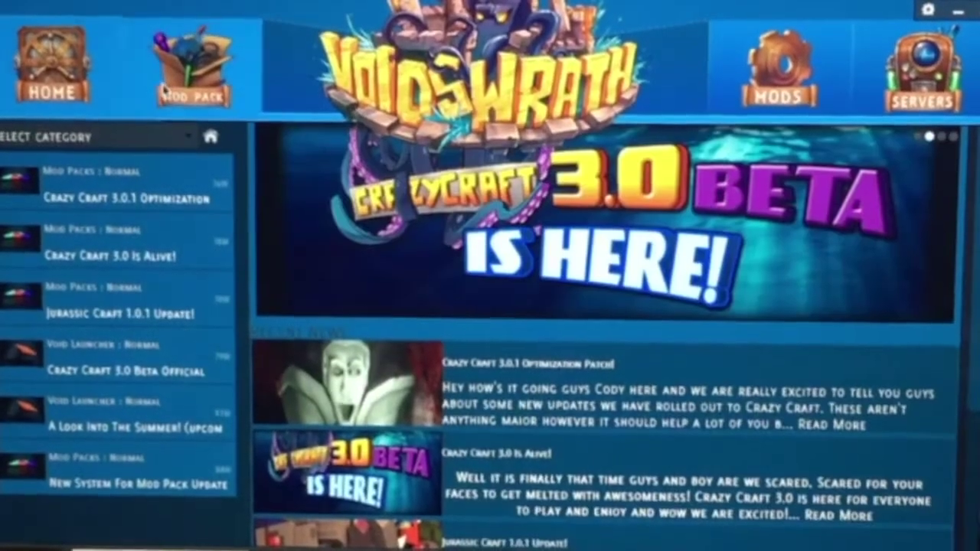
left_click(193, 69)
scroll(157, 300, "down", 3)
scroll(157, 300, "down", 10)
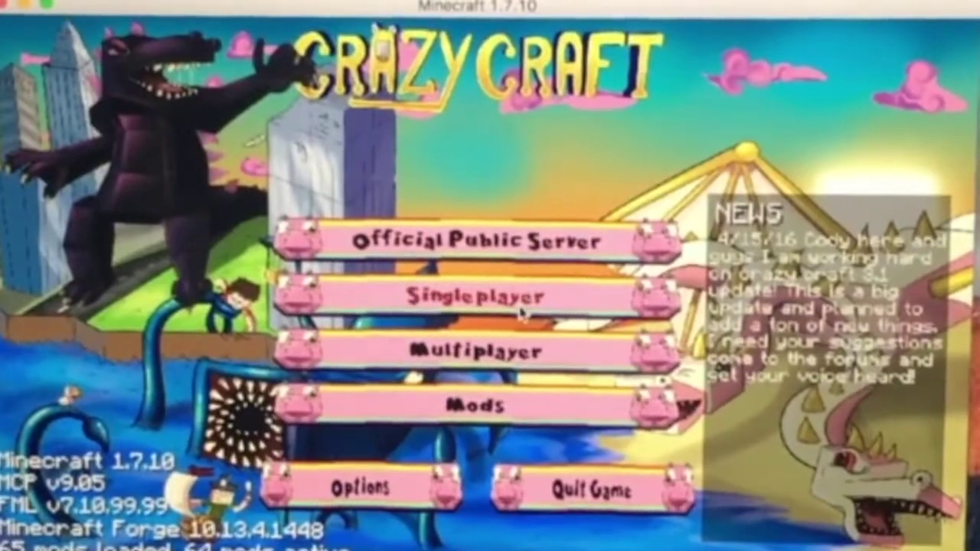
Open Singleplayer and play the 'YT video turorial test' world
left_click(517, 303)
left_click(408, 237)
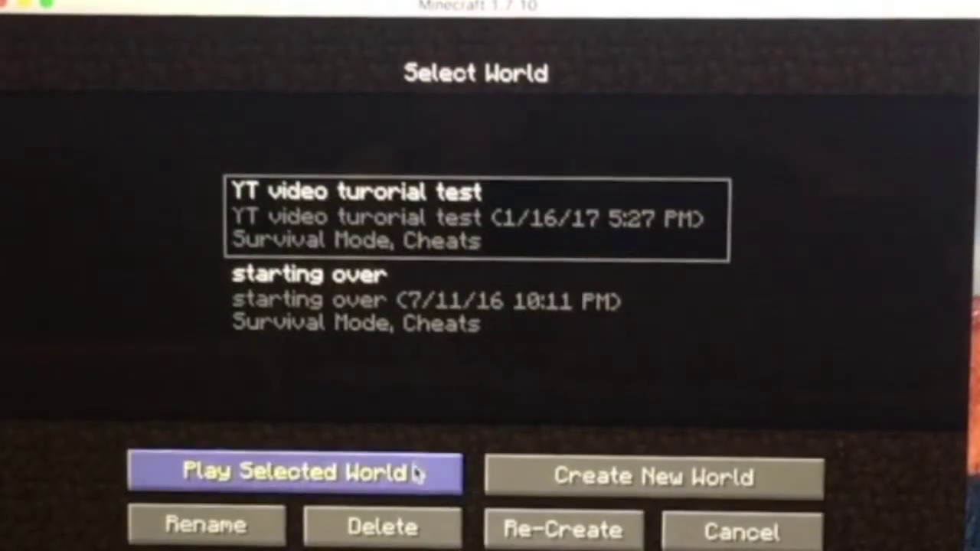
left_click(415, 470)
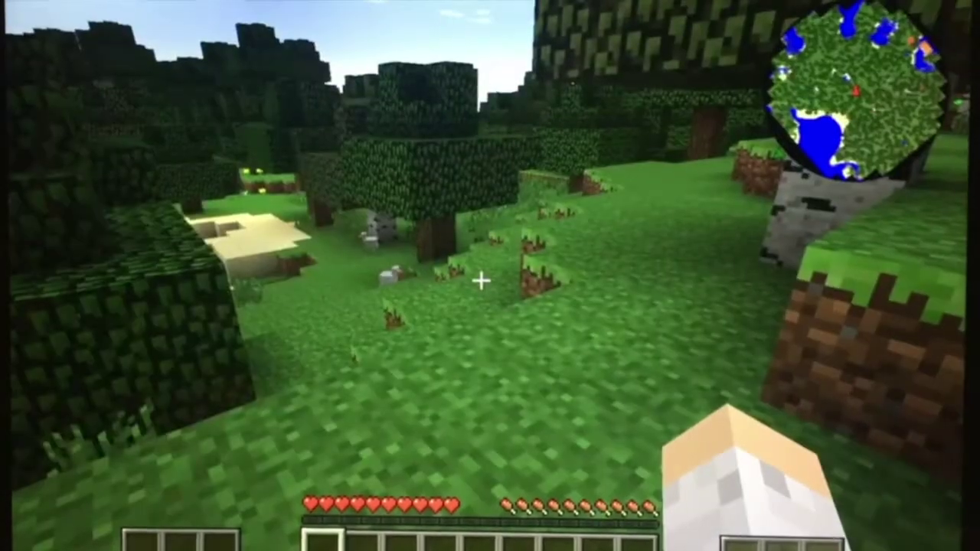
Show the F3 debug overlay, then Save and Quit to Title from the pause menu
key("F3")
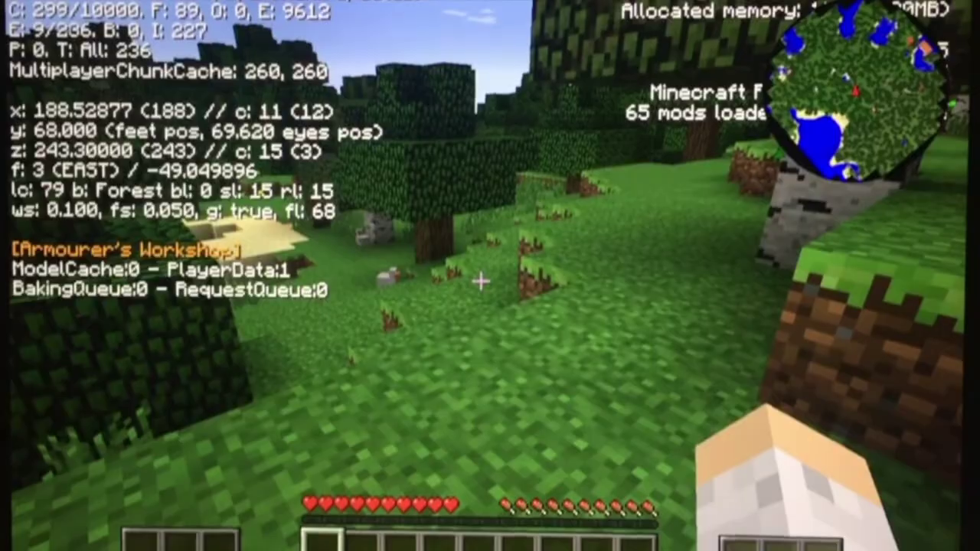
key("Escape")
left_click(470, 364)
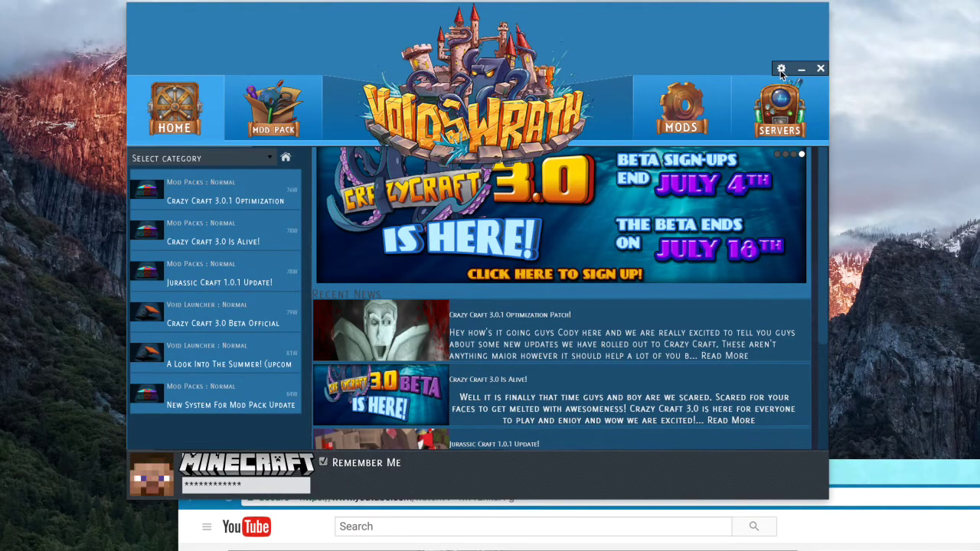
Open the launcher Options page and arrange the tutorial browser window beside it
left_click(781, 69)
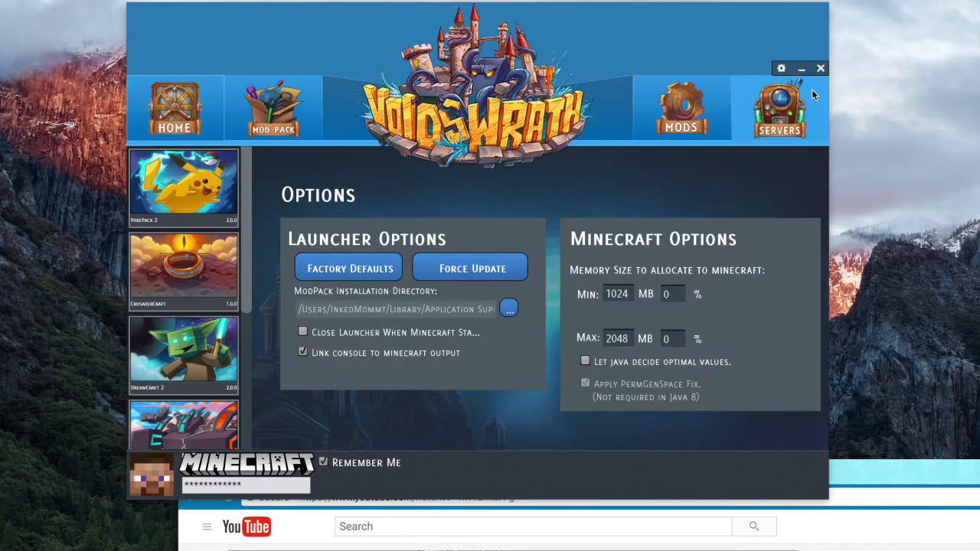
left_click(585, 361)
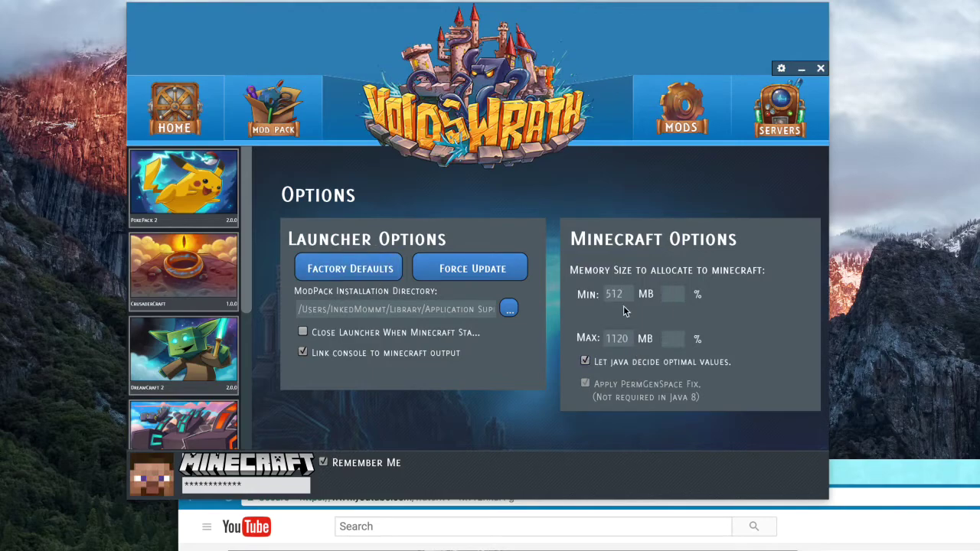
left_click_drag(927, 496, 804, 31)
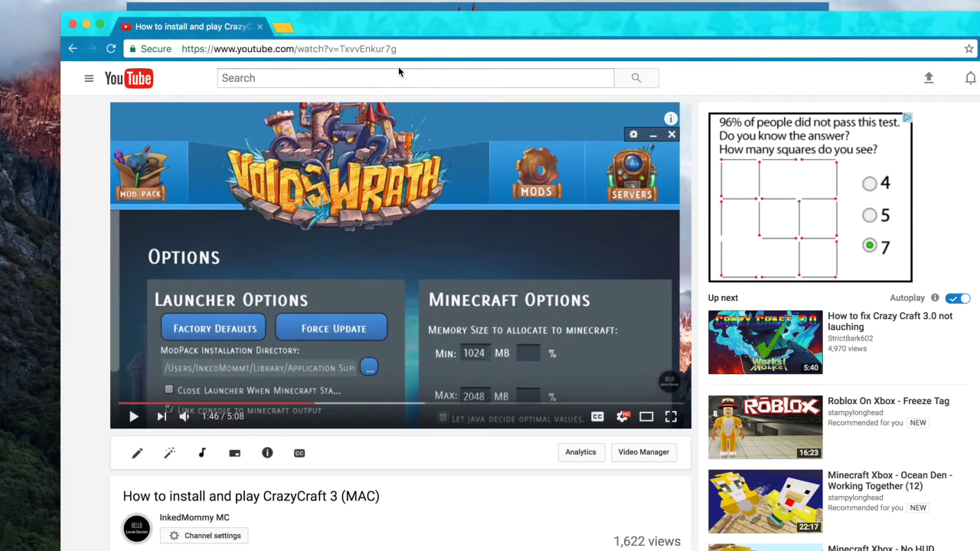
left_click_drag(397, 30, 416, 514)
left_click(763, 386)
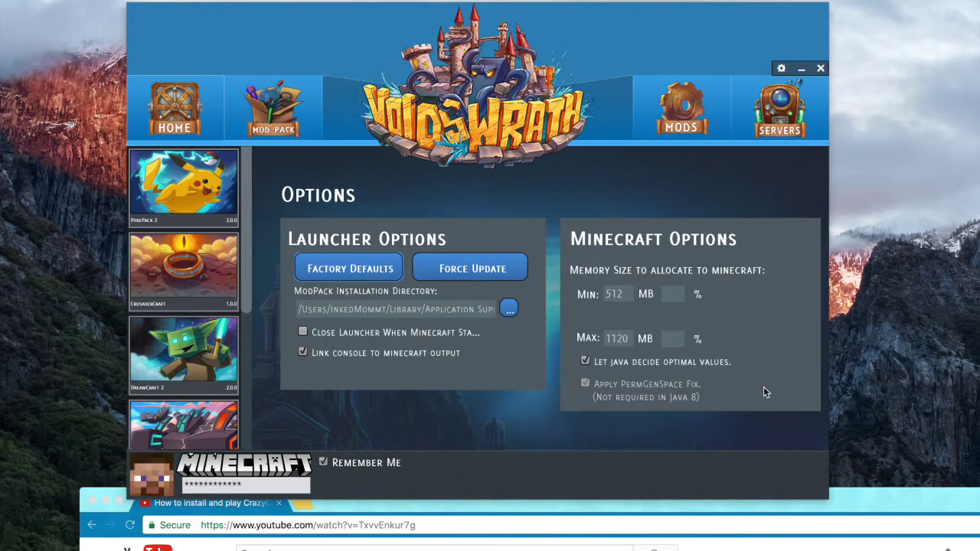
Reset to factory defaults, untick 'Let java decide', and set memory Min 1024, Max 2048
left_click(351, 270)
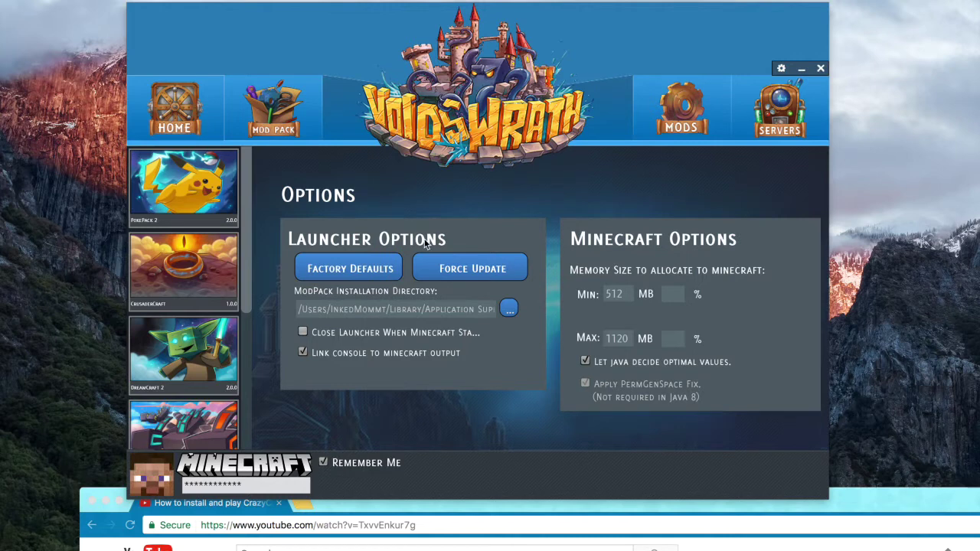
left_click(584, 362)
double_click(618, 295)
type("1024")
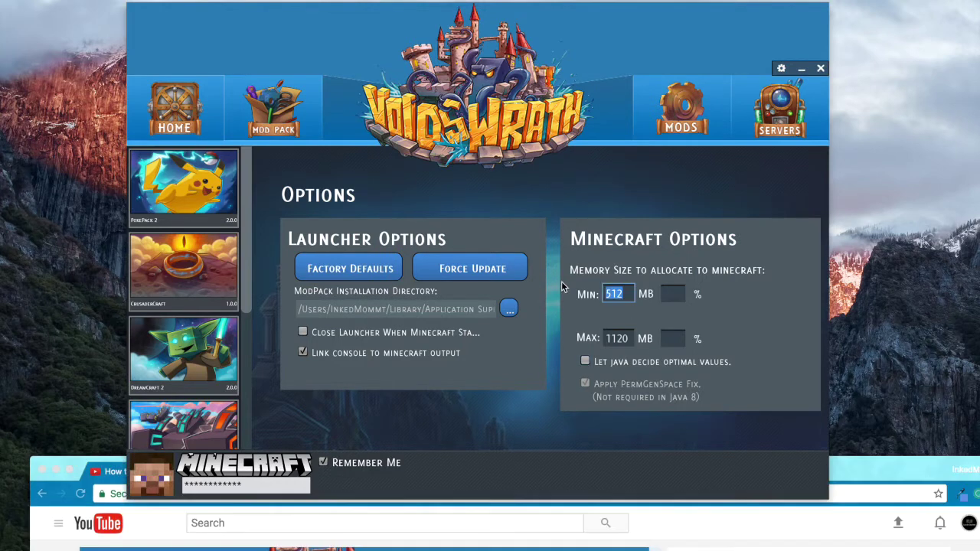
key("Tab")
type("20")
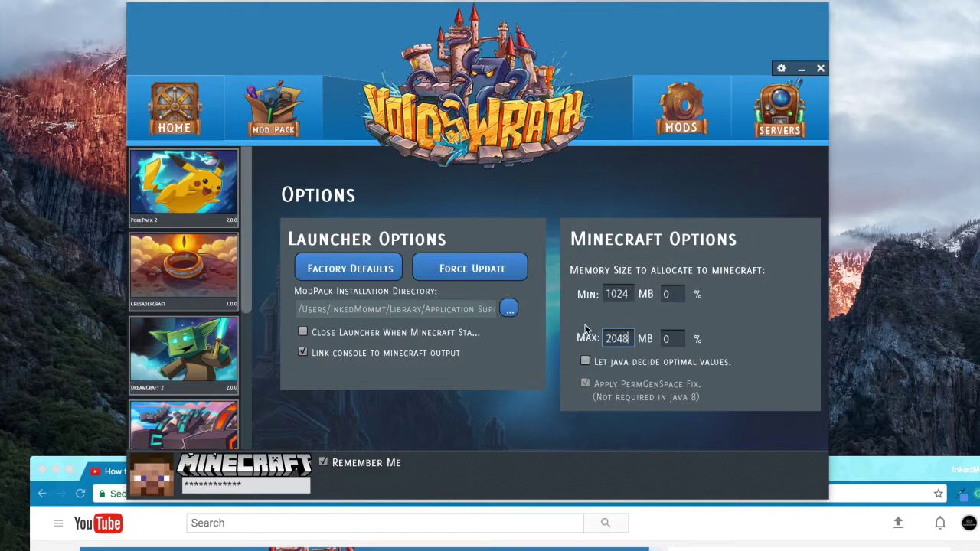
Close the Void Launcher window and return focus to the browser
left_click(820, 69)
mouse_move(604, 536)
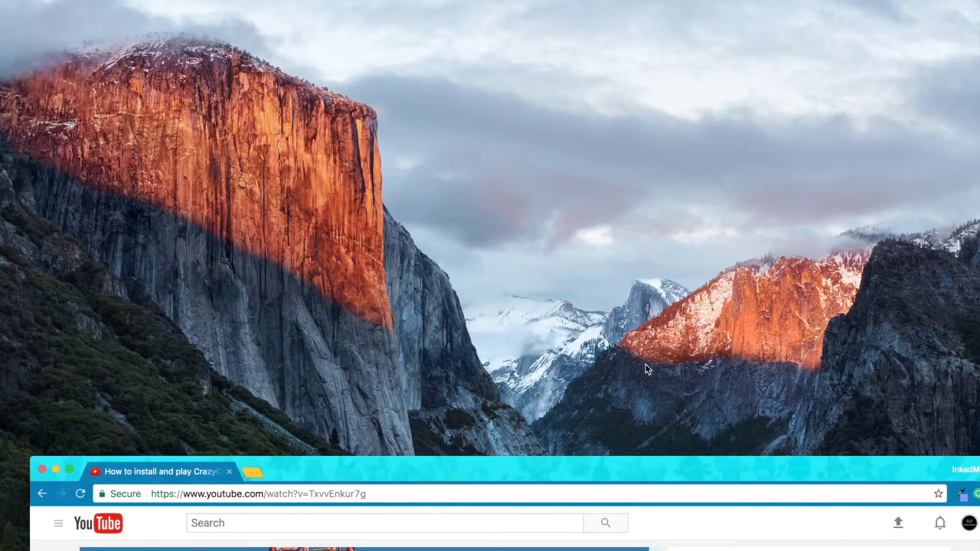
left_click(710, 214)
Minimize the browser and reopen VoidLauncher.jar through a Spotlight search for 'void'
double_click(120, 479)
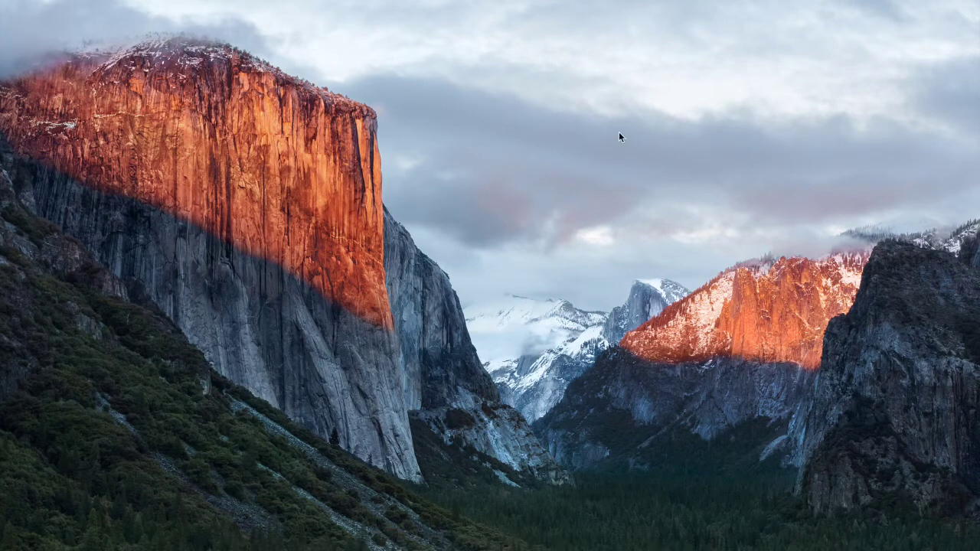
key("super+space")
type("void")
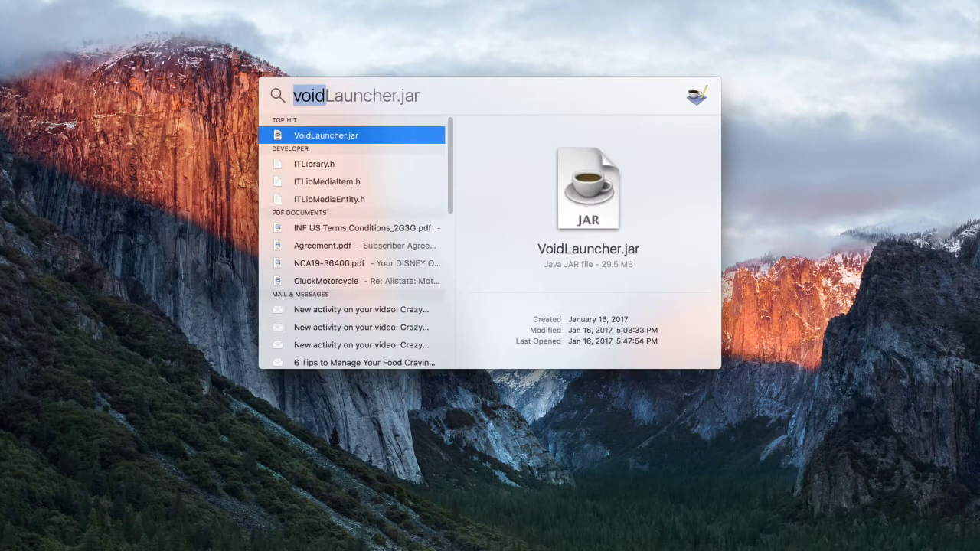
key("Return")
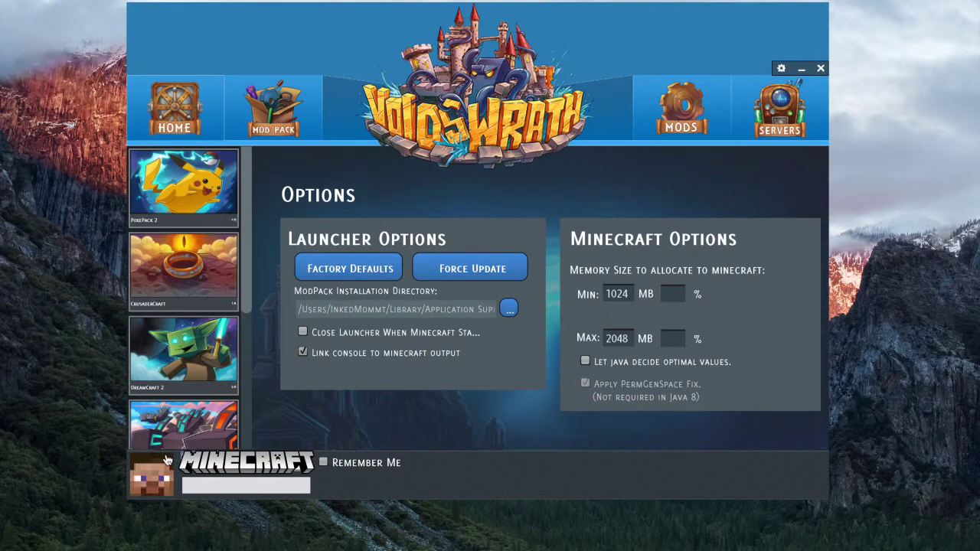
left_click(240, 485)
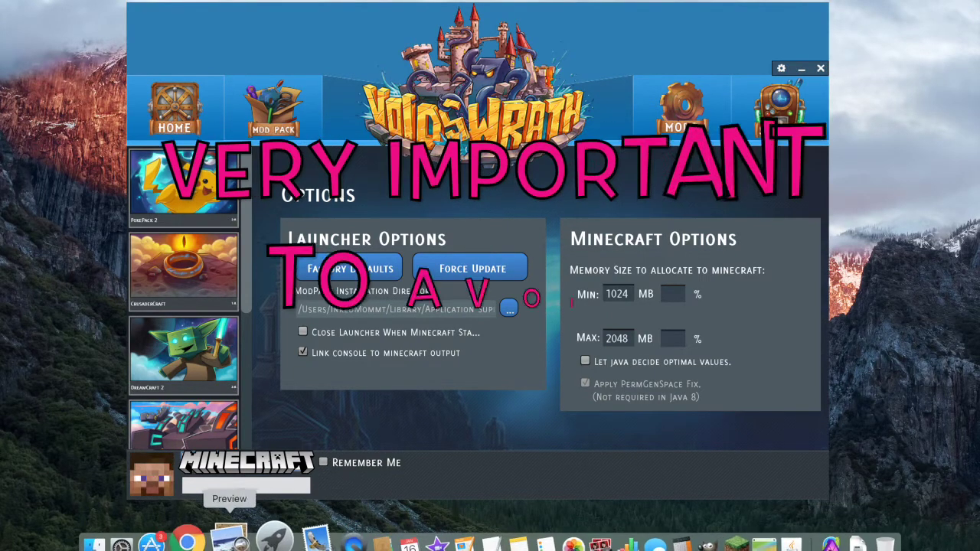
Launch PokePack 2 from the MOD PACK list using the new 1024/2048 MB memory settings
left_click(208, 540)
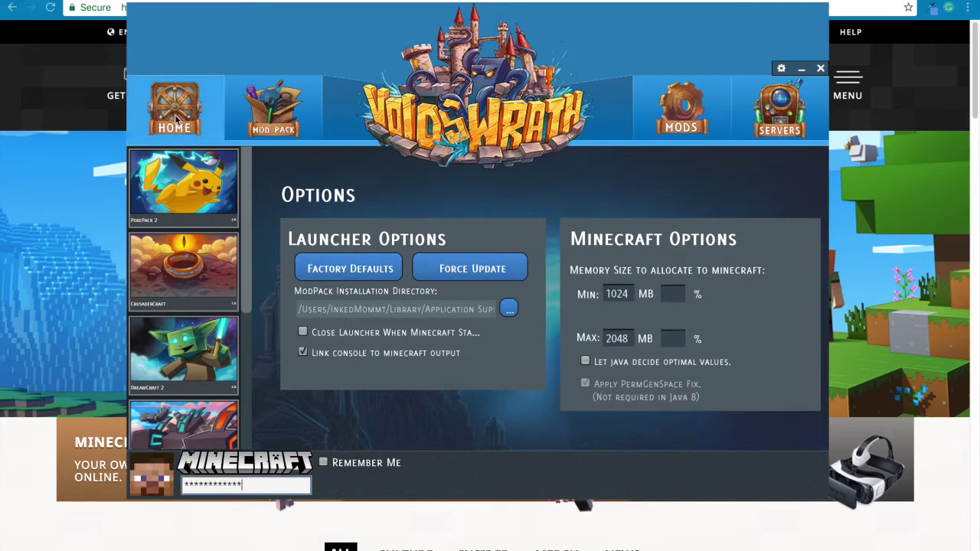
left_click(259, 135)
scroll(274, 439, "down", 5)
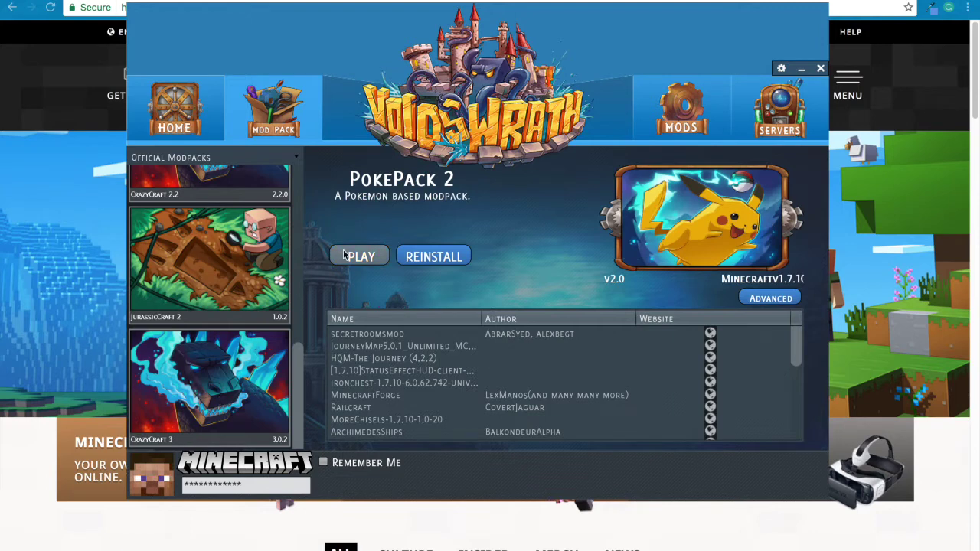
left_click(431, 257)
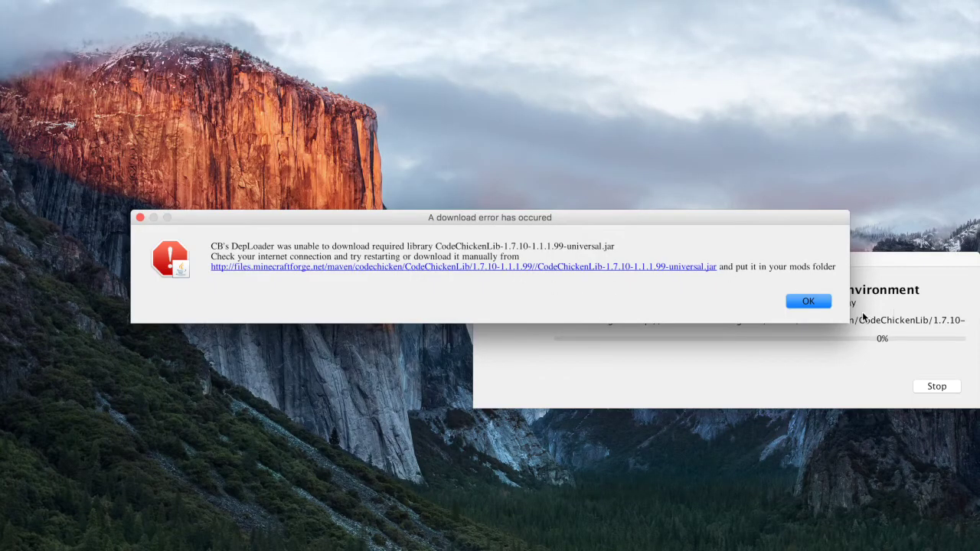
Dismiss the CodeChickenLib error, restore the launcher from the Dock, and return to the PokePack 2 page
left_click(827, 306)
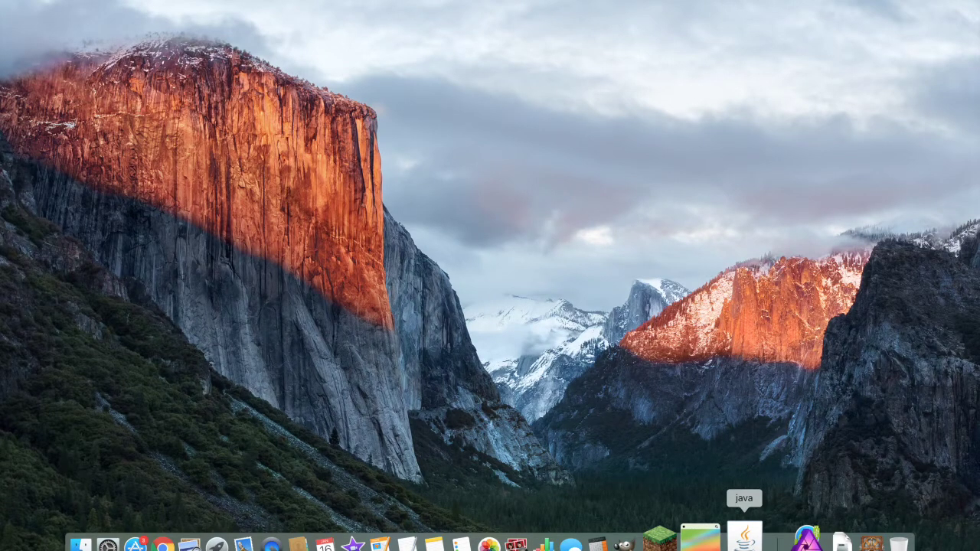
left_click(699, 538)
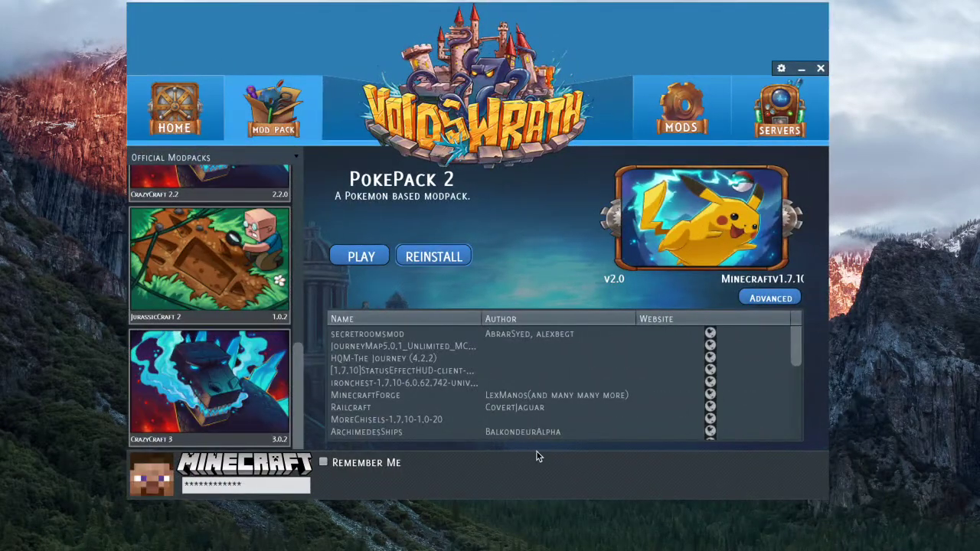
left_click(781, 69)
left_click(813, 90)
left_click(273, 107)
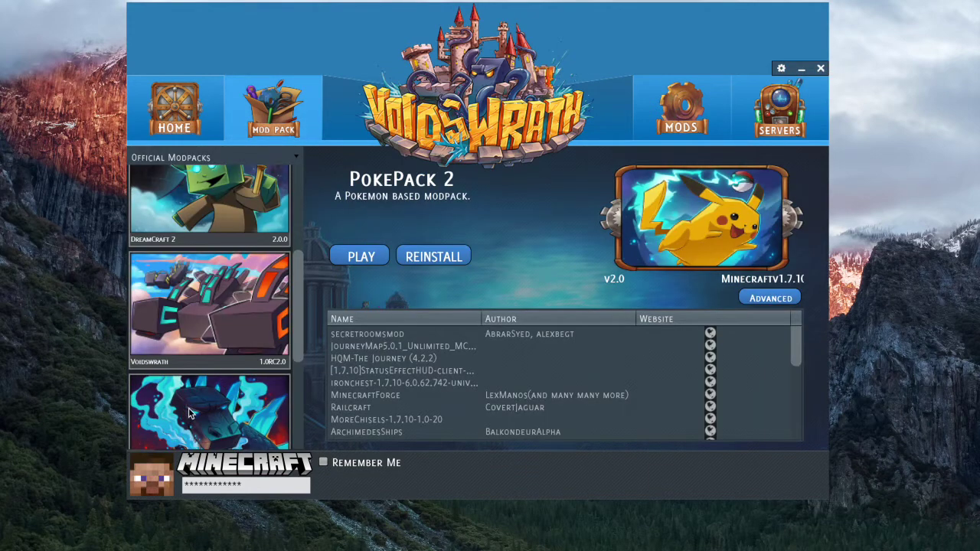